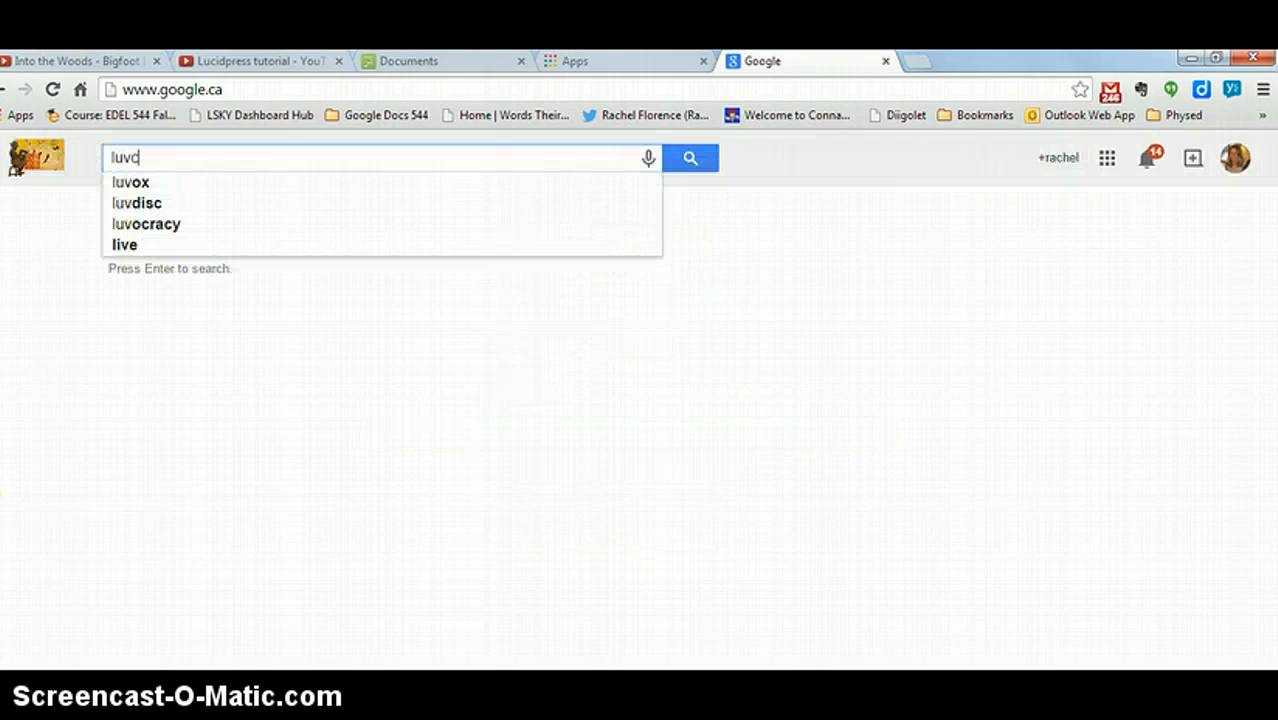
Step: Search Google for "lucidpress" and open the Lucidpress website
key("BackSpace")
type("cidp")
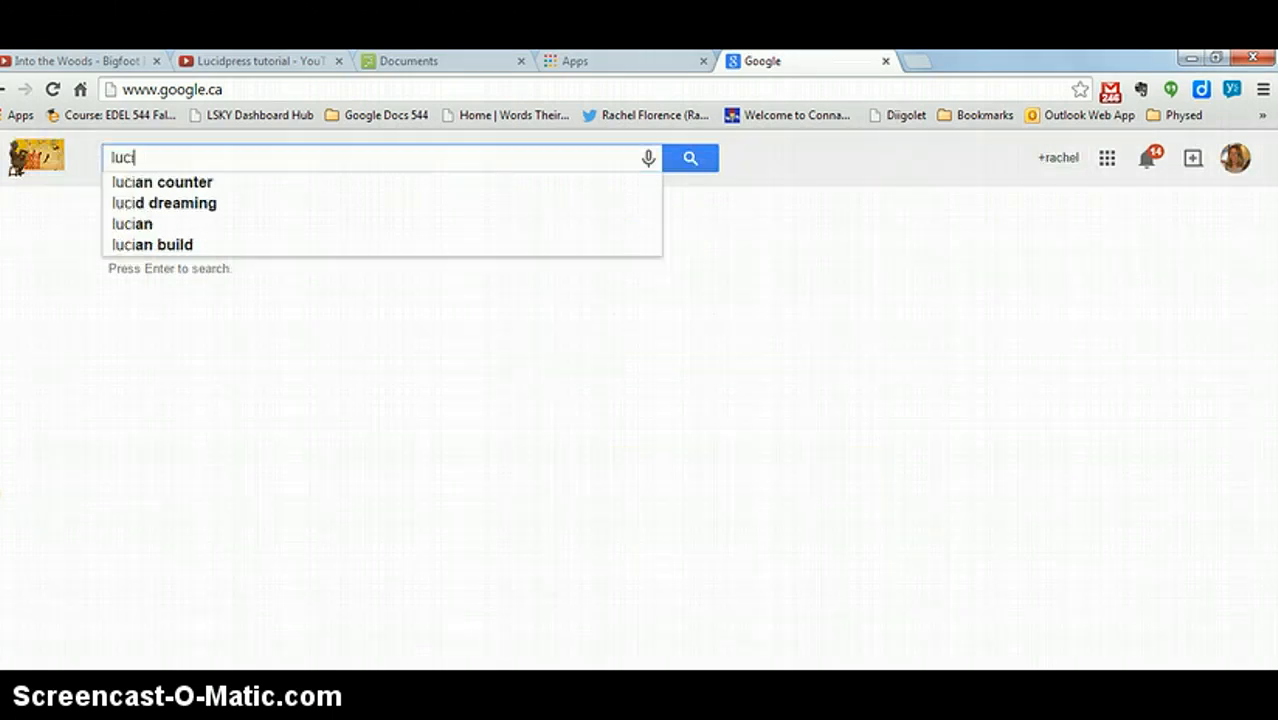
type("ress")
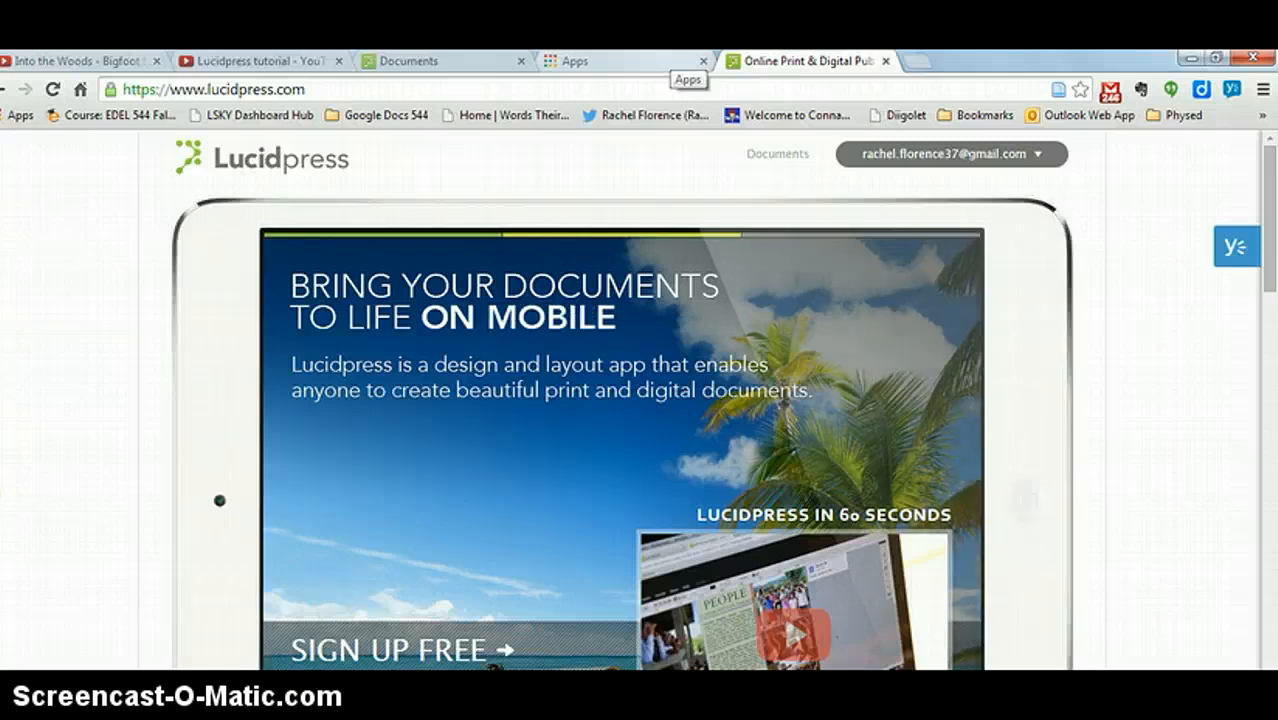
Step: Open Lucidpress Layout and Design from the Chrome apps page and bring up the Google account chooser for signing in
left_click(639, 62)
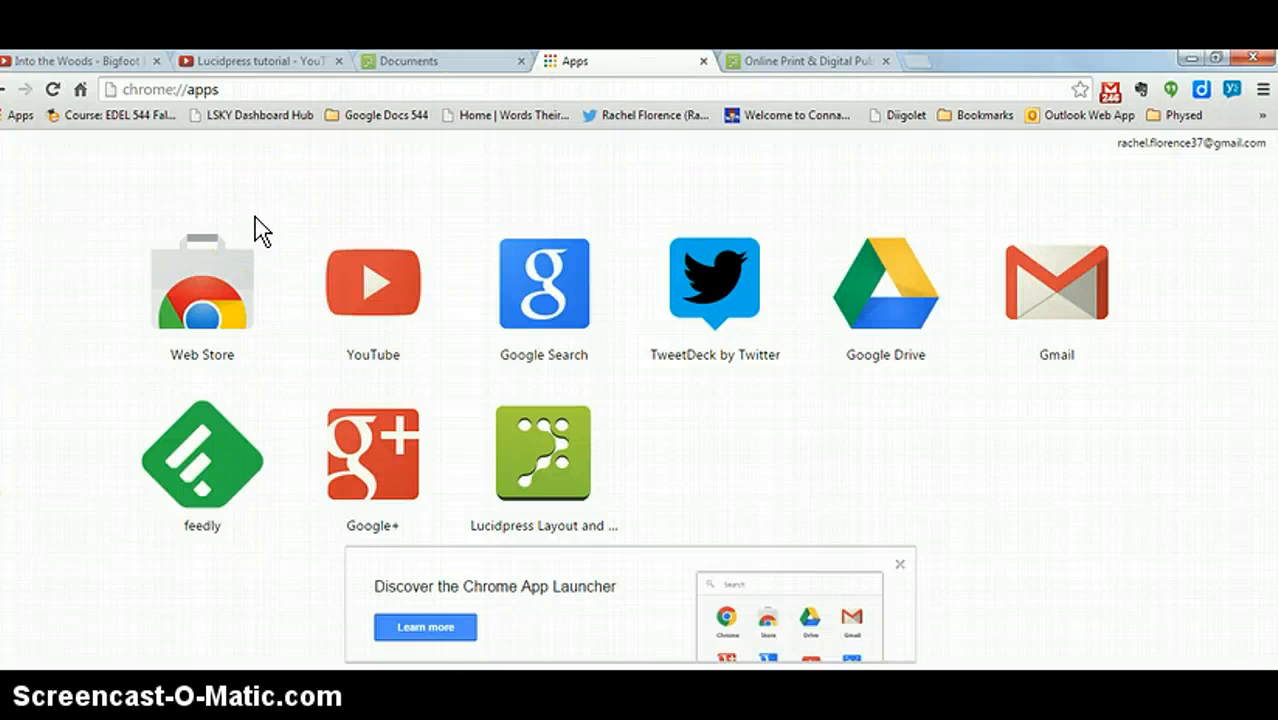
left_click(212, 313)
left_click(542, 438)
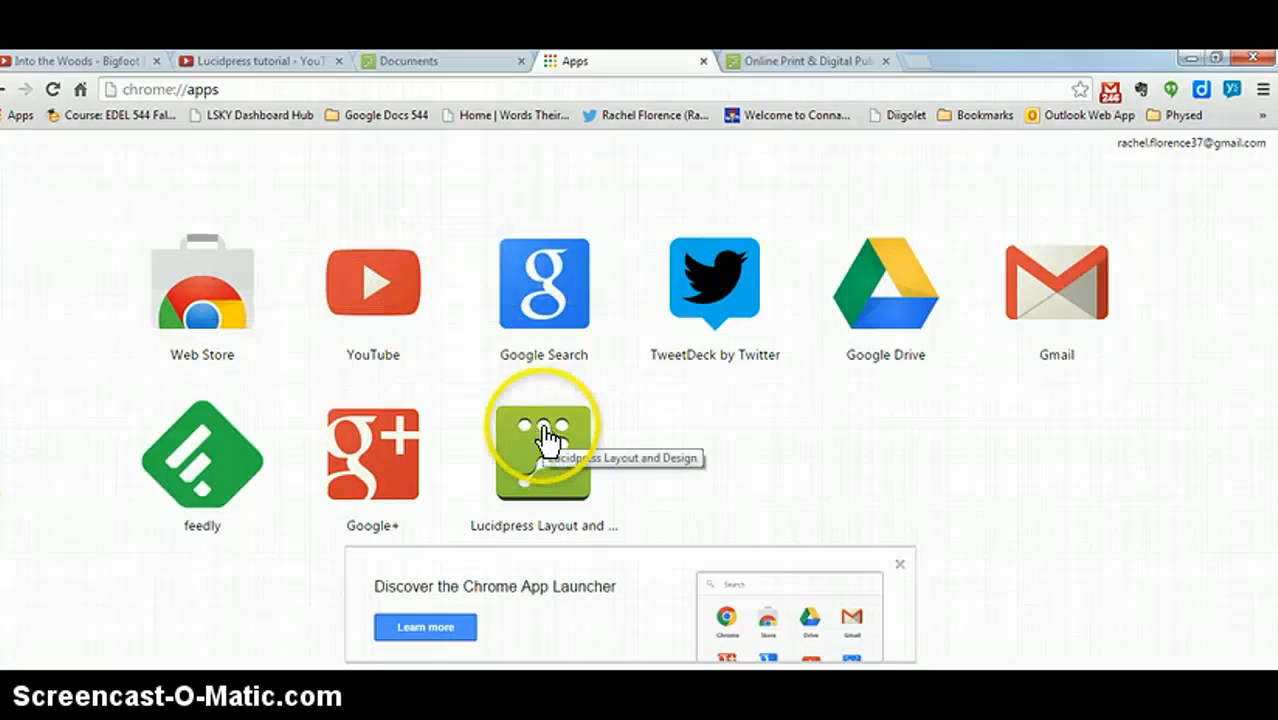
left_click(487, 440)
left_click(629, 270)
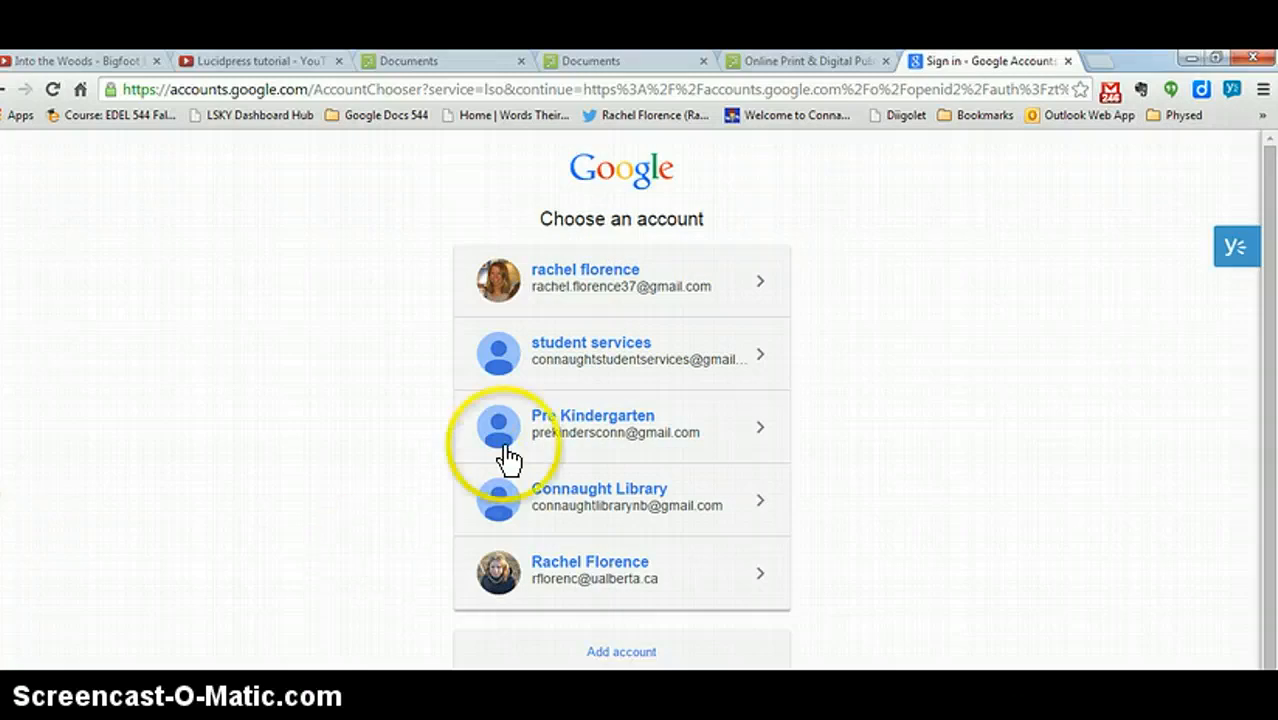
Step: Examine the Lucidpress home page, including its sections on print, digital documents, collaboration and ease of use
left_click(802, 57)
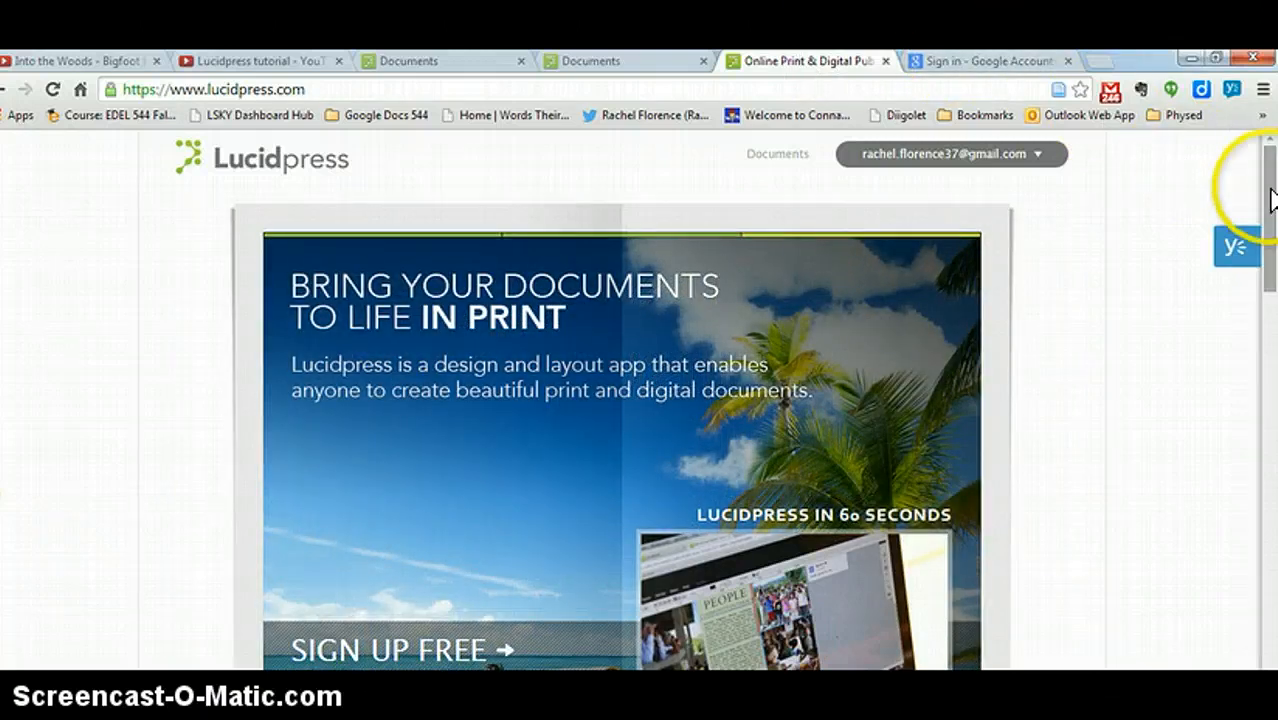
mouse_move(1270, 200)
left_mouse_down()
mouse_move(1270, 230)
mouse_move(1270, 215)
left_mouse_up()
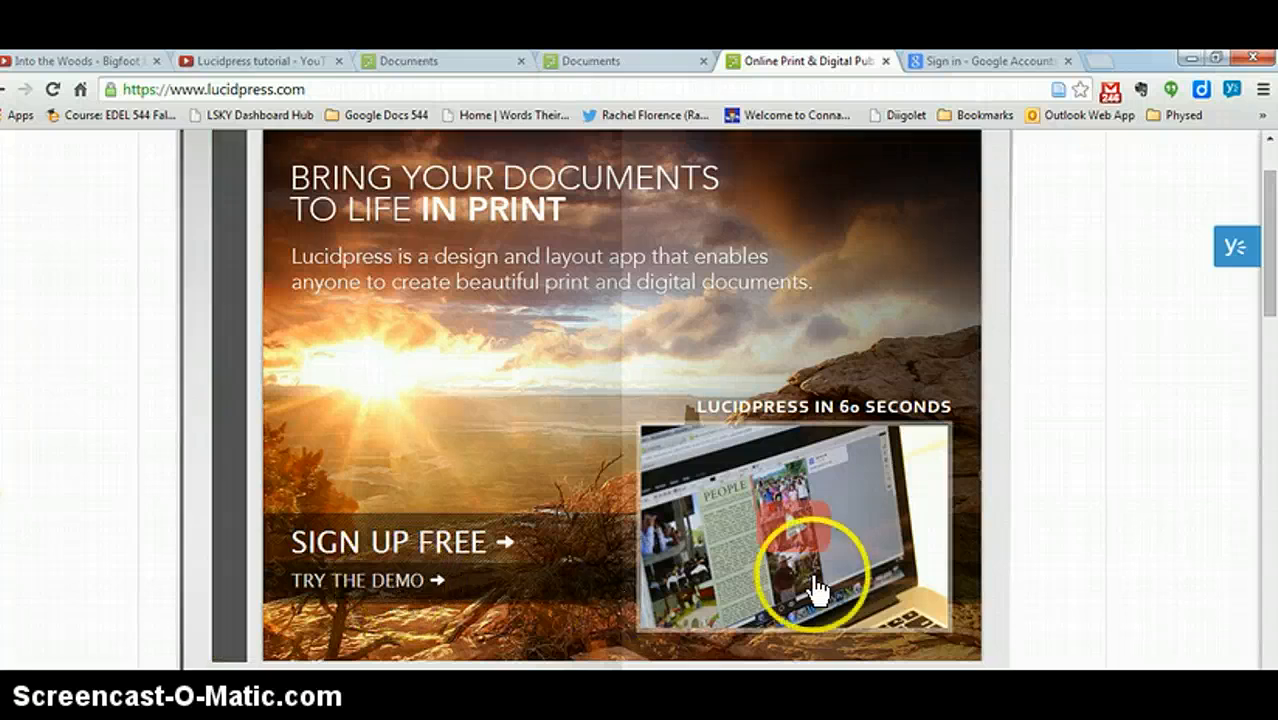
left_click_drag(1266, 245, 1272, 378)
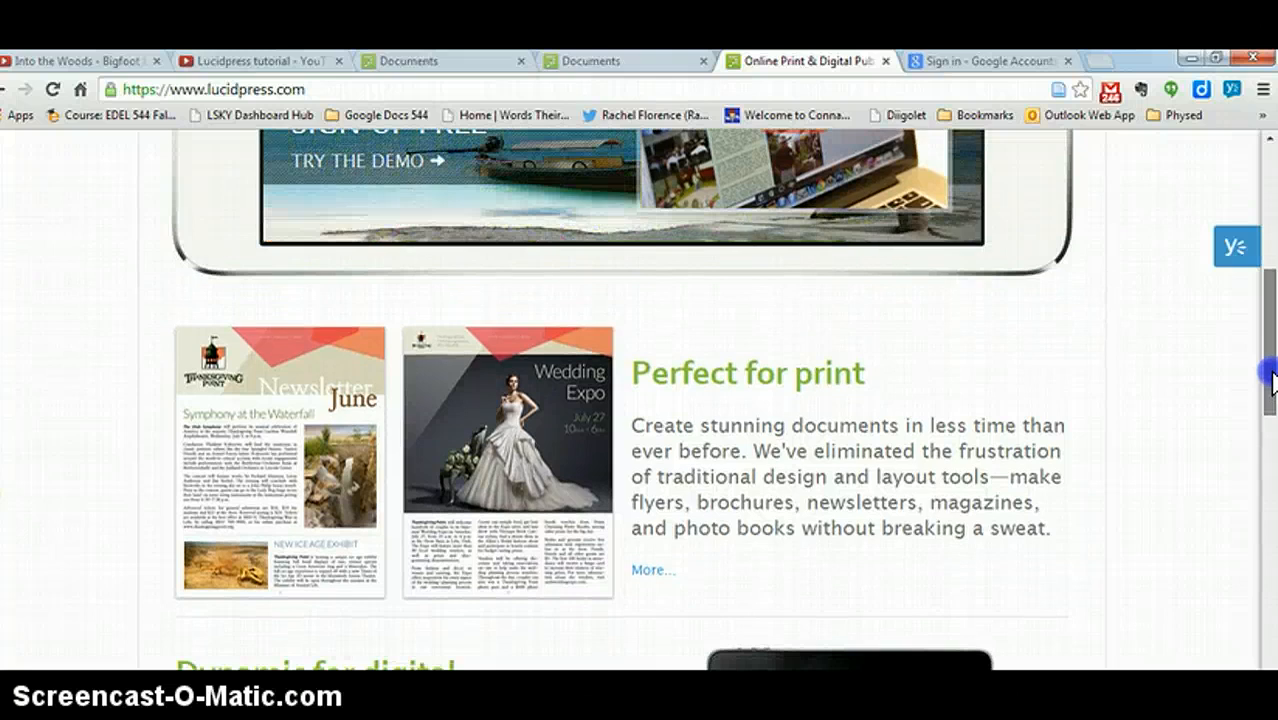
left_click_drag(1272, 378, 1272, 390)
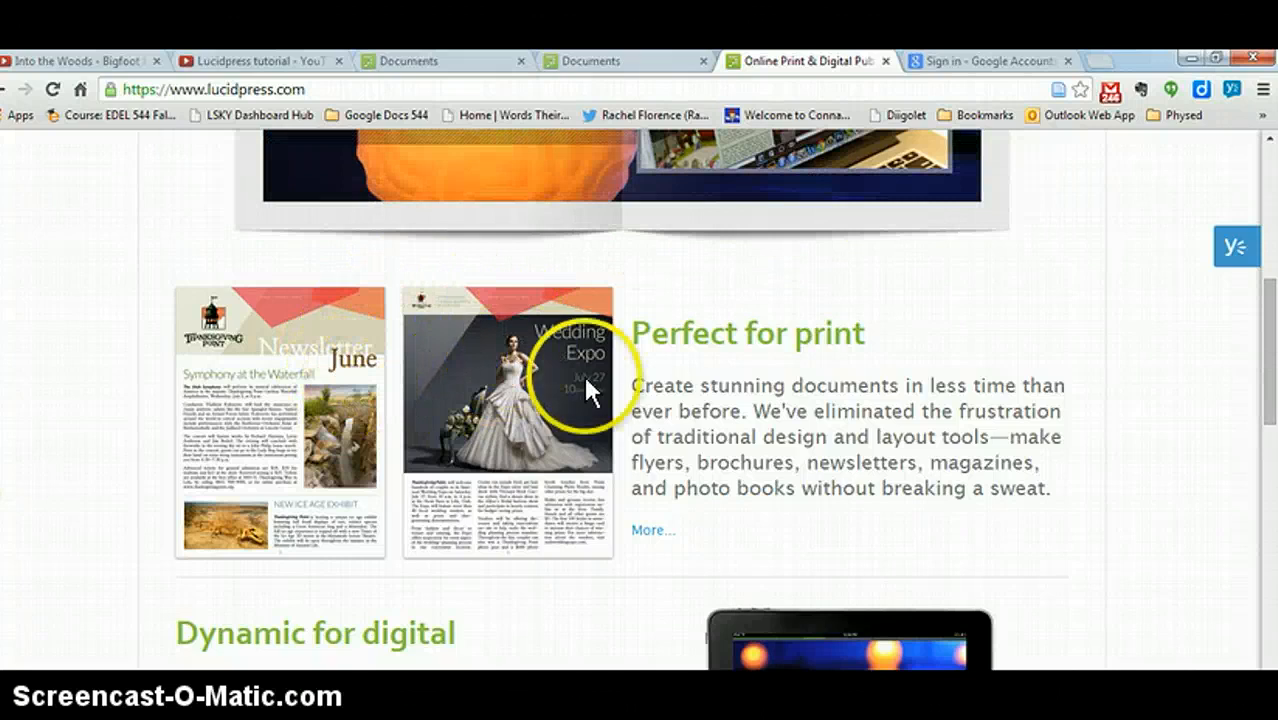
left_click_drag(1272, 391, 1272, 468)
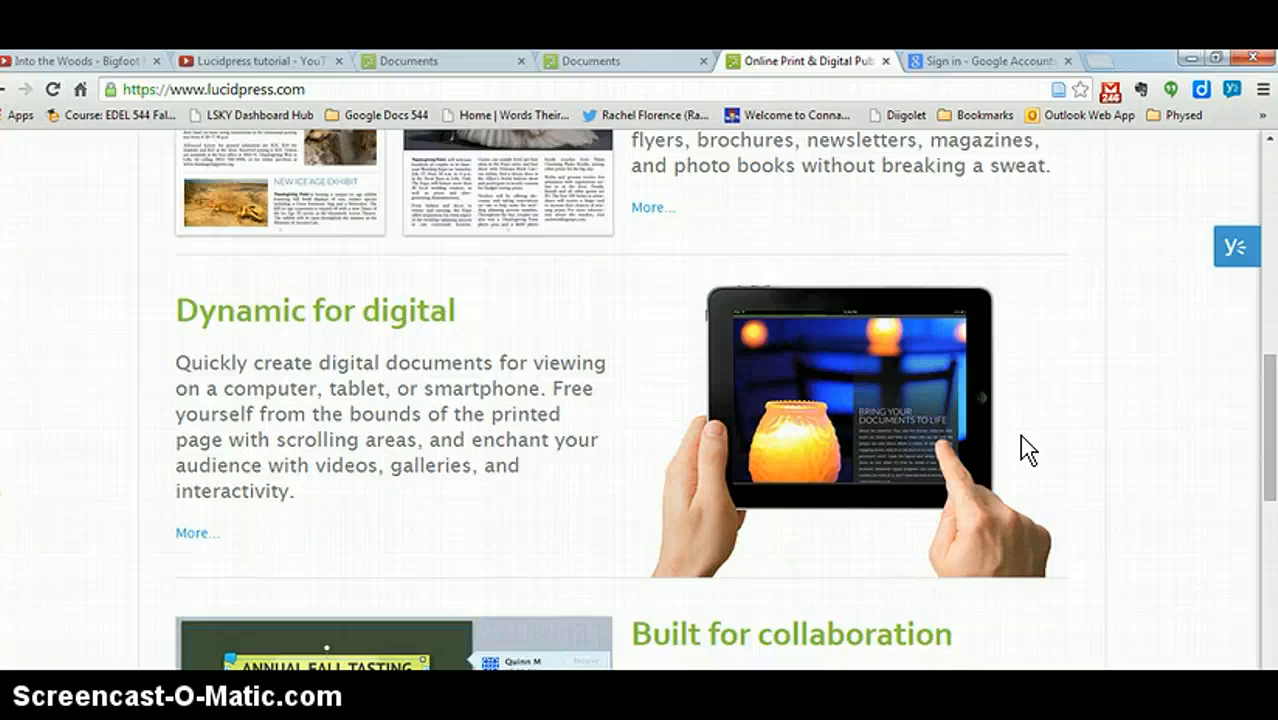
left_click_drag(1271, 428, 1271, 502)
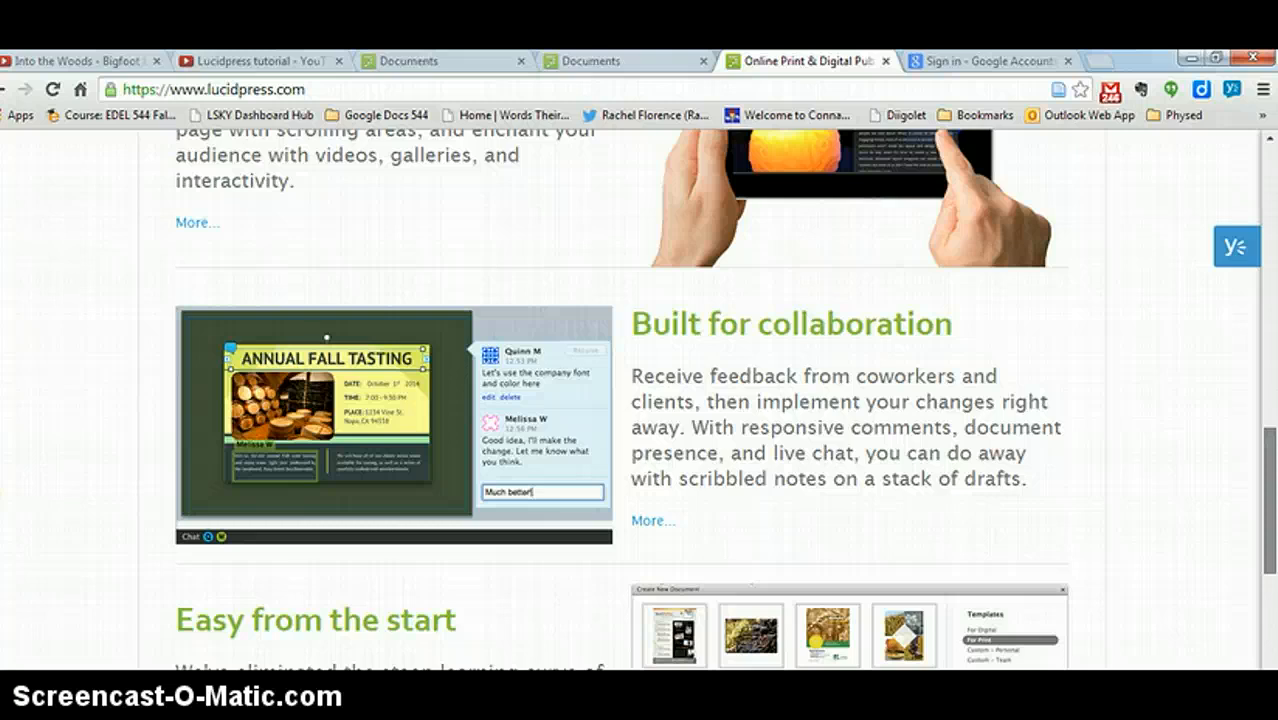
left_click_drag(1271, 502, 1271, 543)
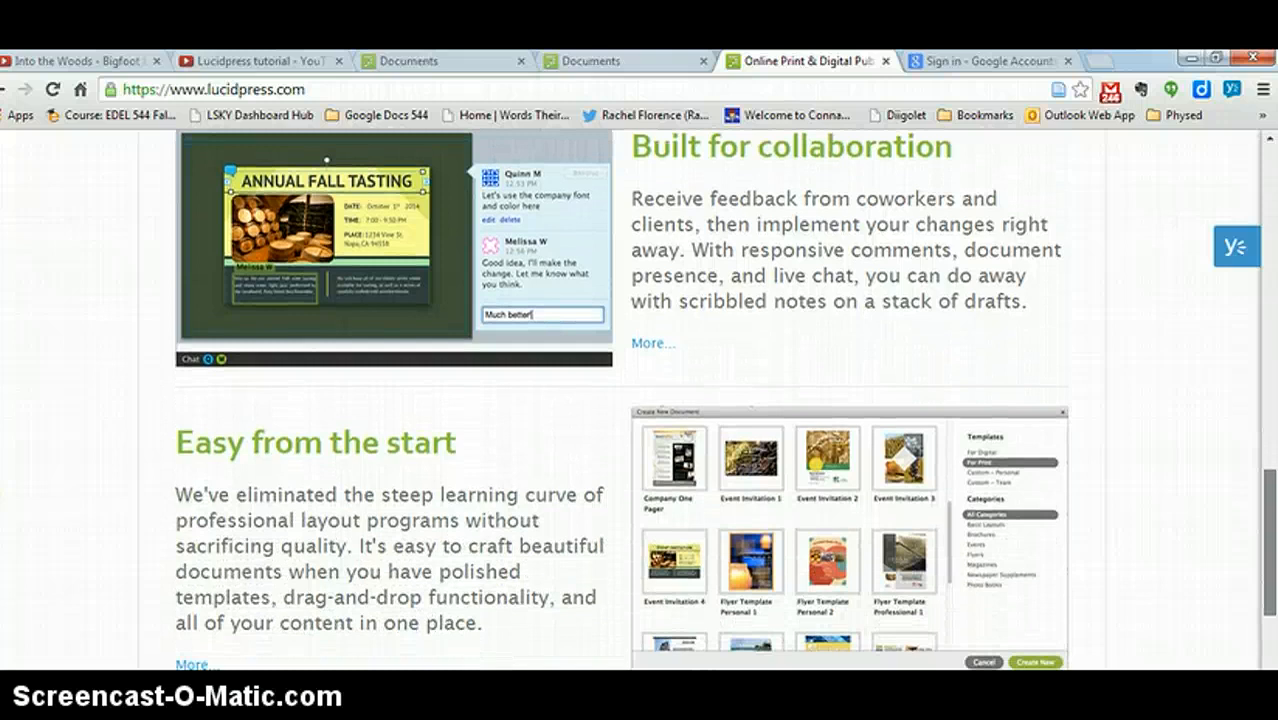
mouse_move(1271, 543)
left_mouse_down()
mouse_move(1271, 518)
mouse_move(1271, 585)
mouse_move(1271, 566)
left_mouse_up()
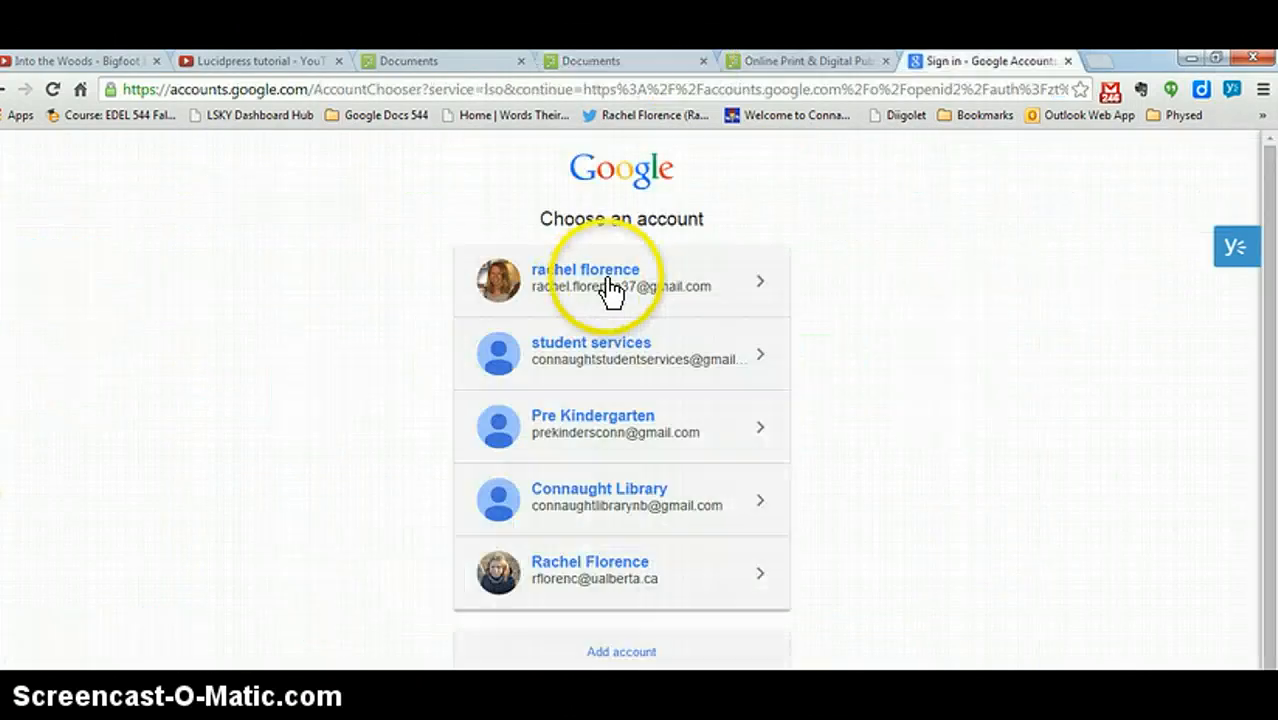
Step: Sign in to Lucidpress with the first listed Google account and start creating a new document
left_click(617, 277)
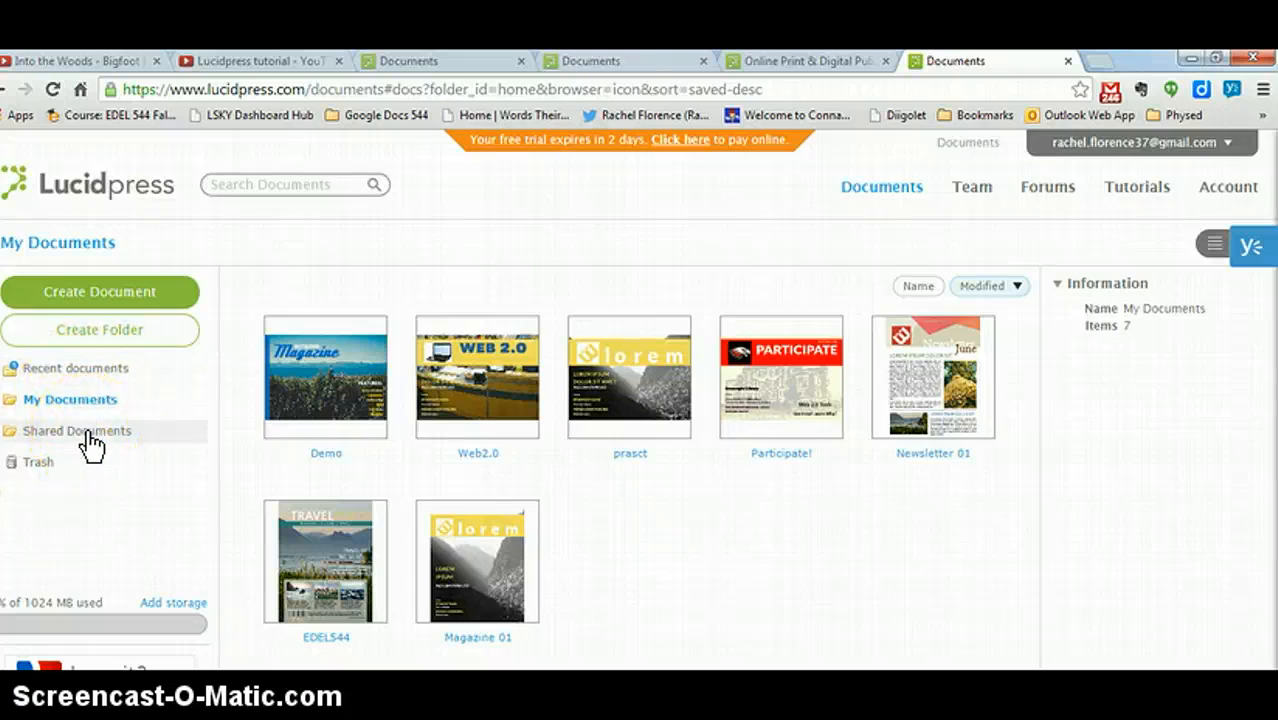
left_click(137, 306)
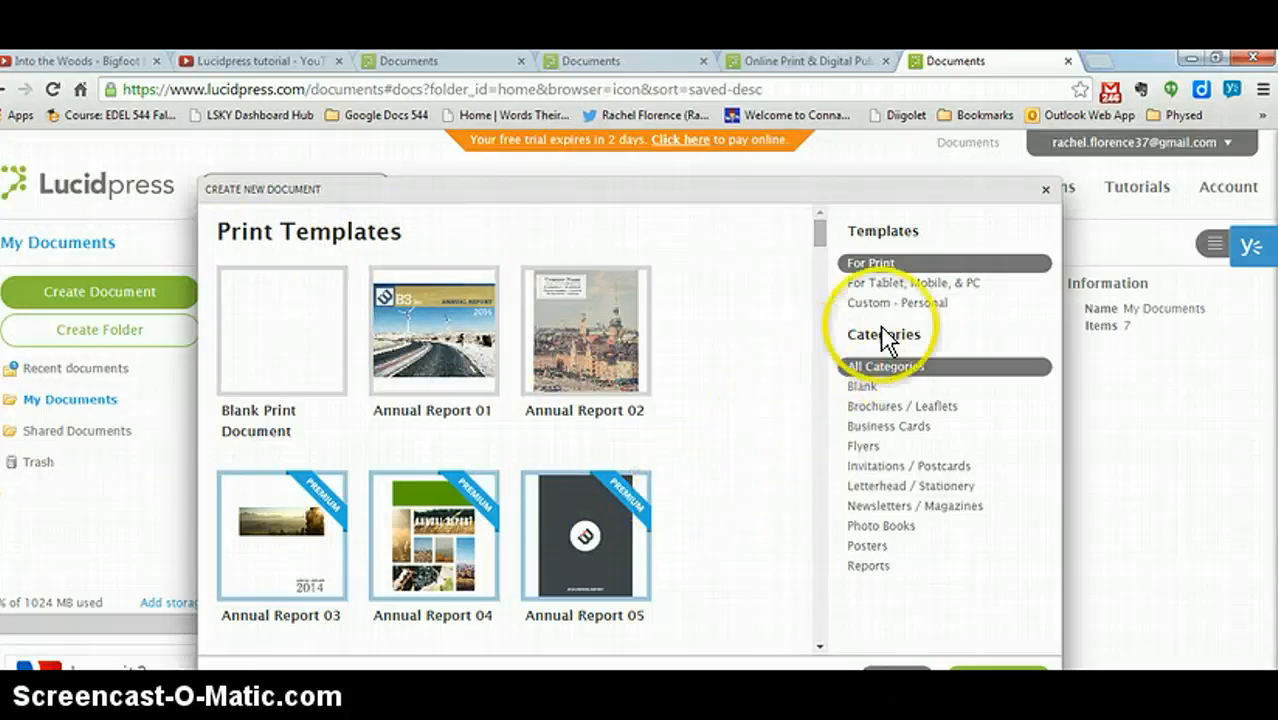
Step: Look through the digital, custom personal and print template groups for the new document
left_click(962, 288)
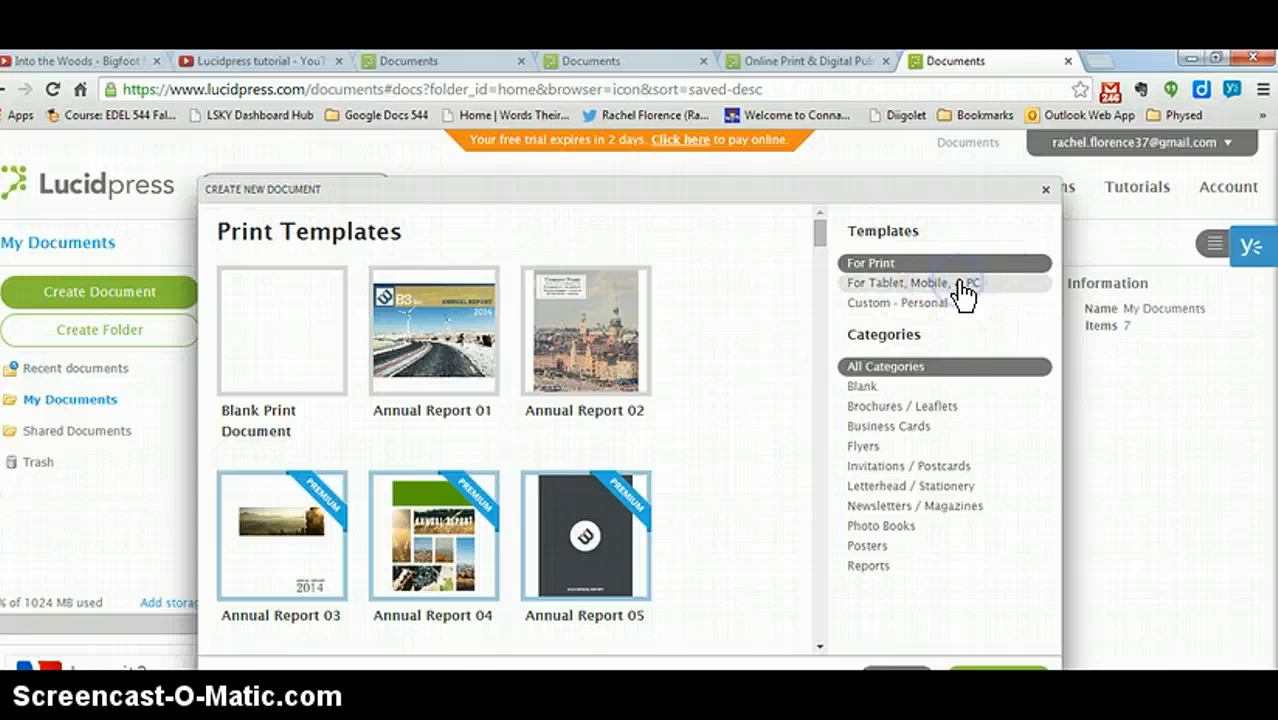
left_click(1018, 292)
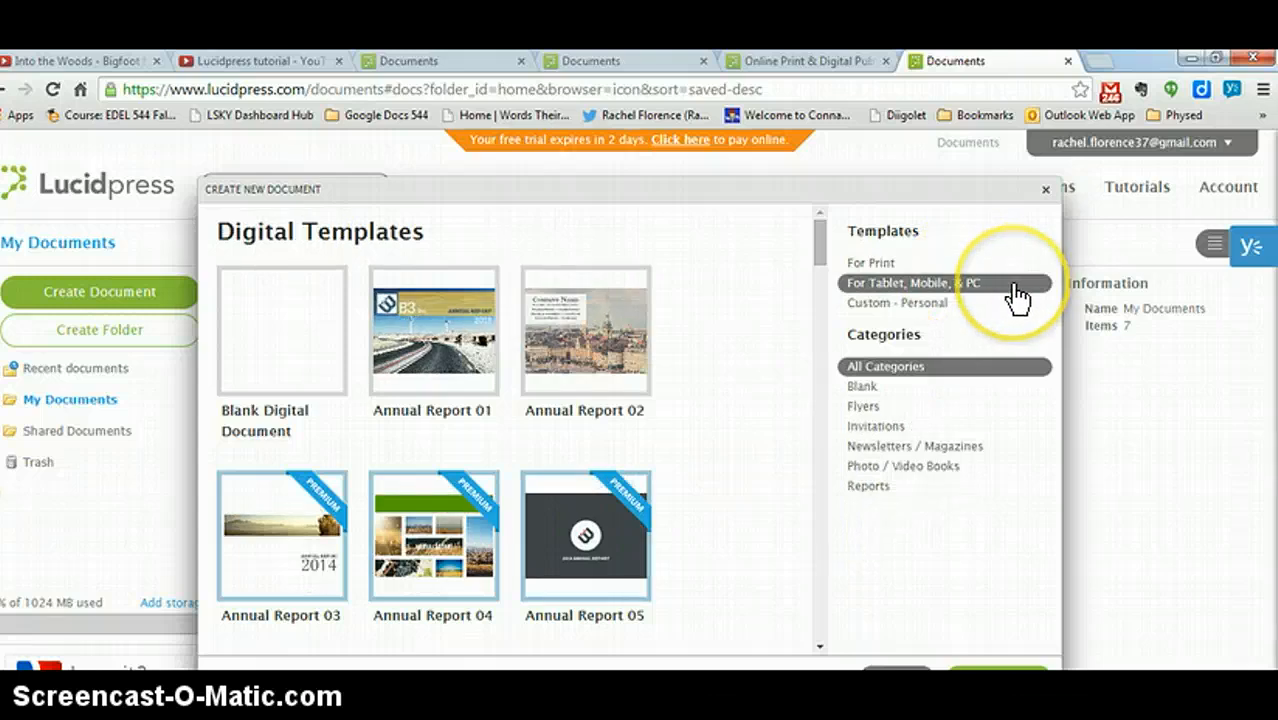
left_click(931, 308)
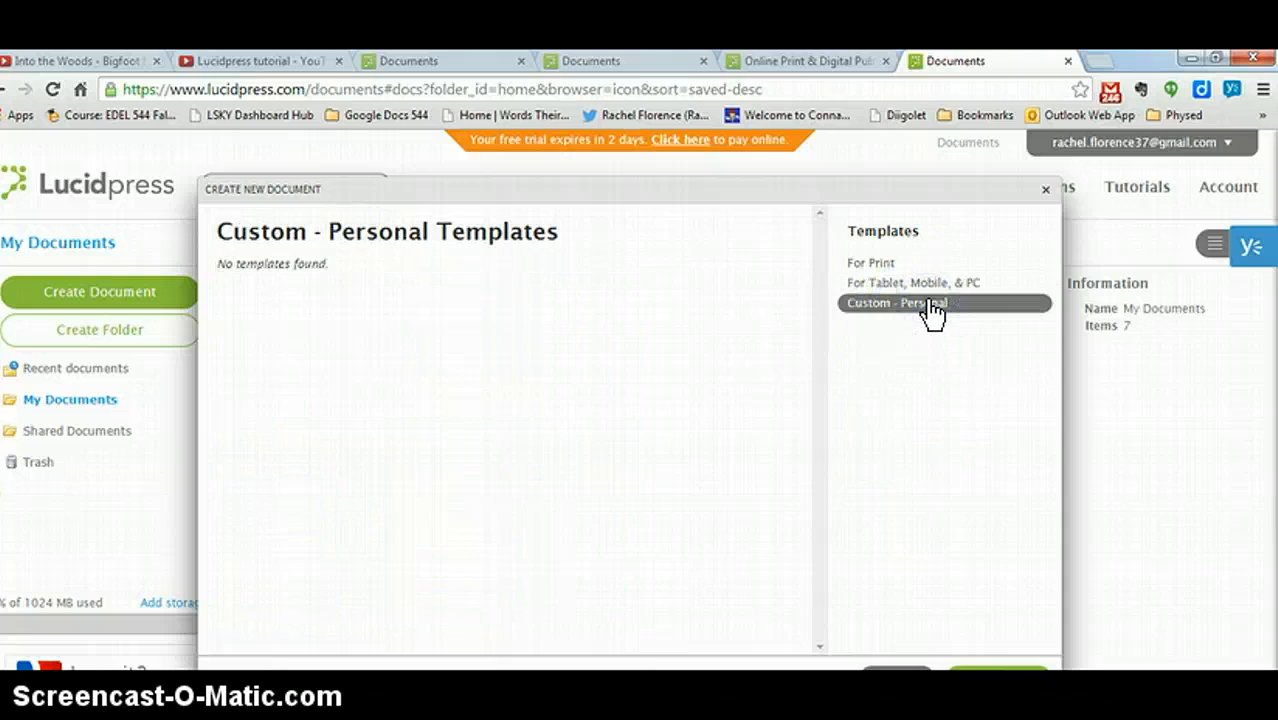
left_click(886, 262)
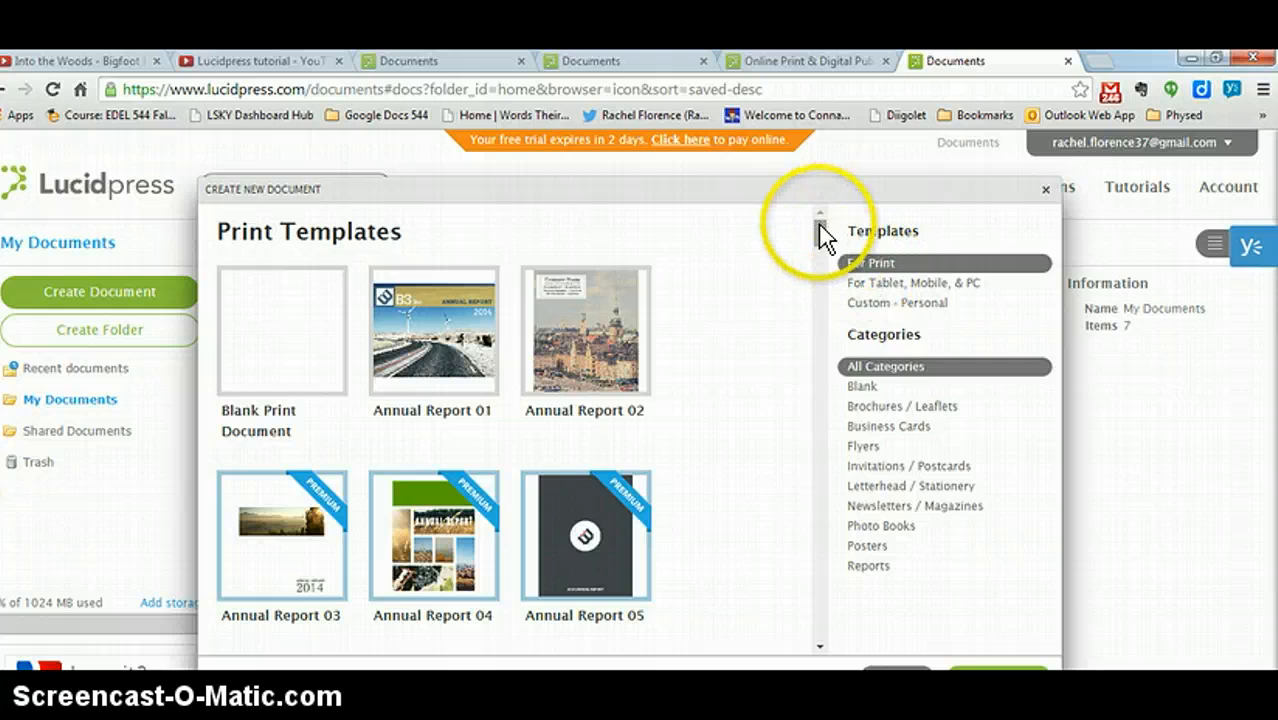
left_click_drag(820, 227, 823, 279)
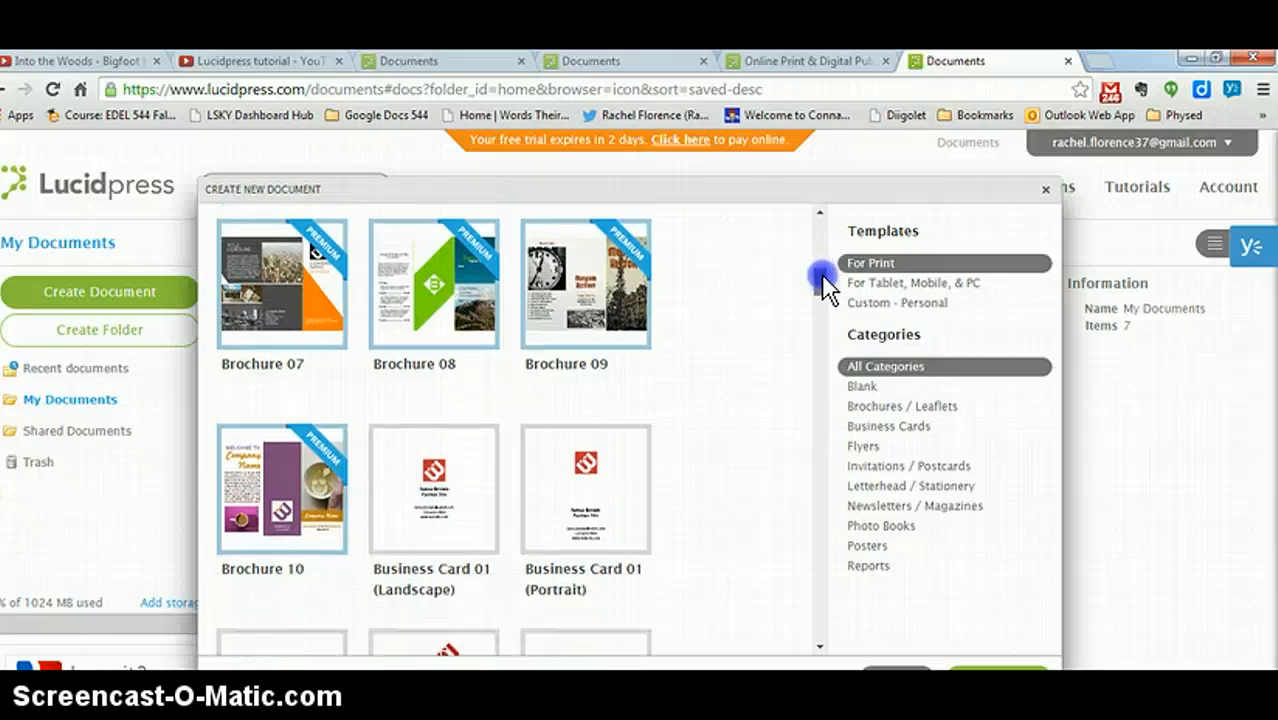
Step: Show the templates for tablet, mobile and PC and look through the whole collection
left_click(880, 283)
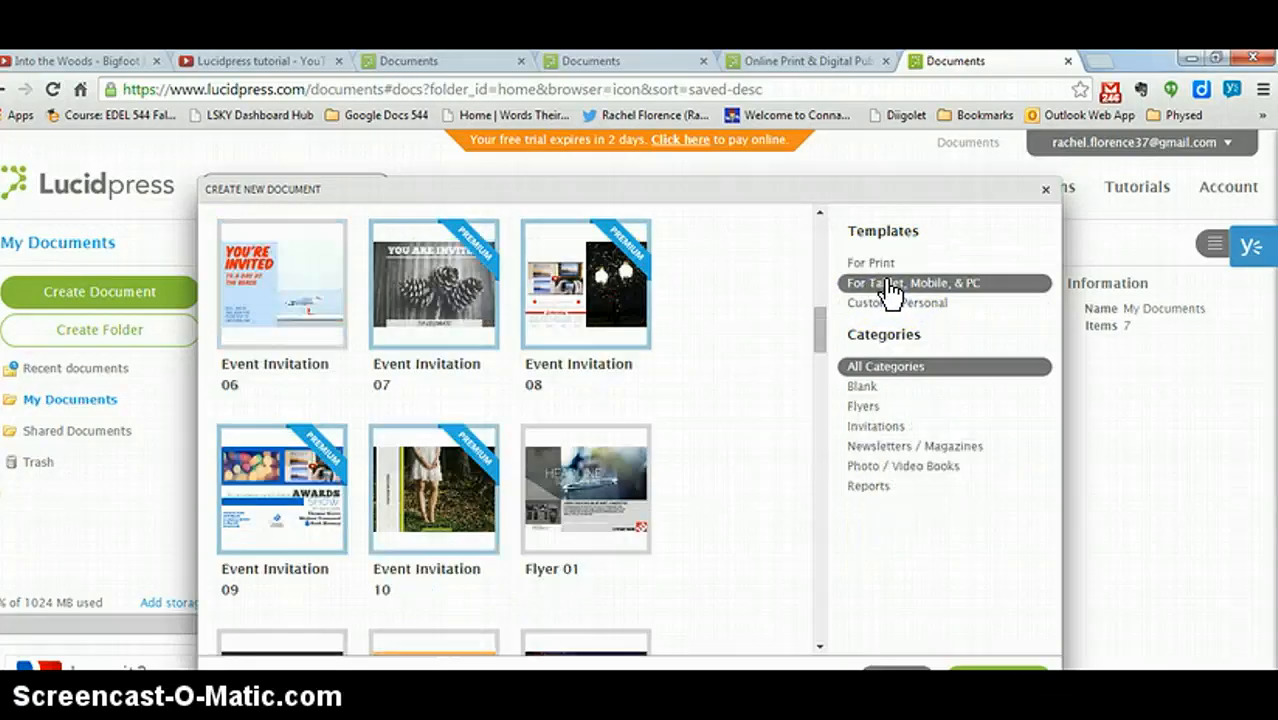
left_click(888, 289)
left_click_drag(820, 325, 827, 224)
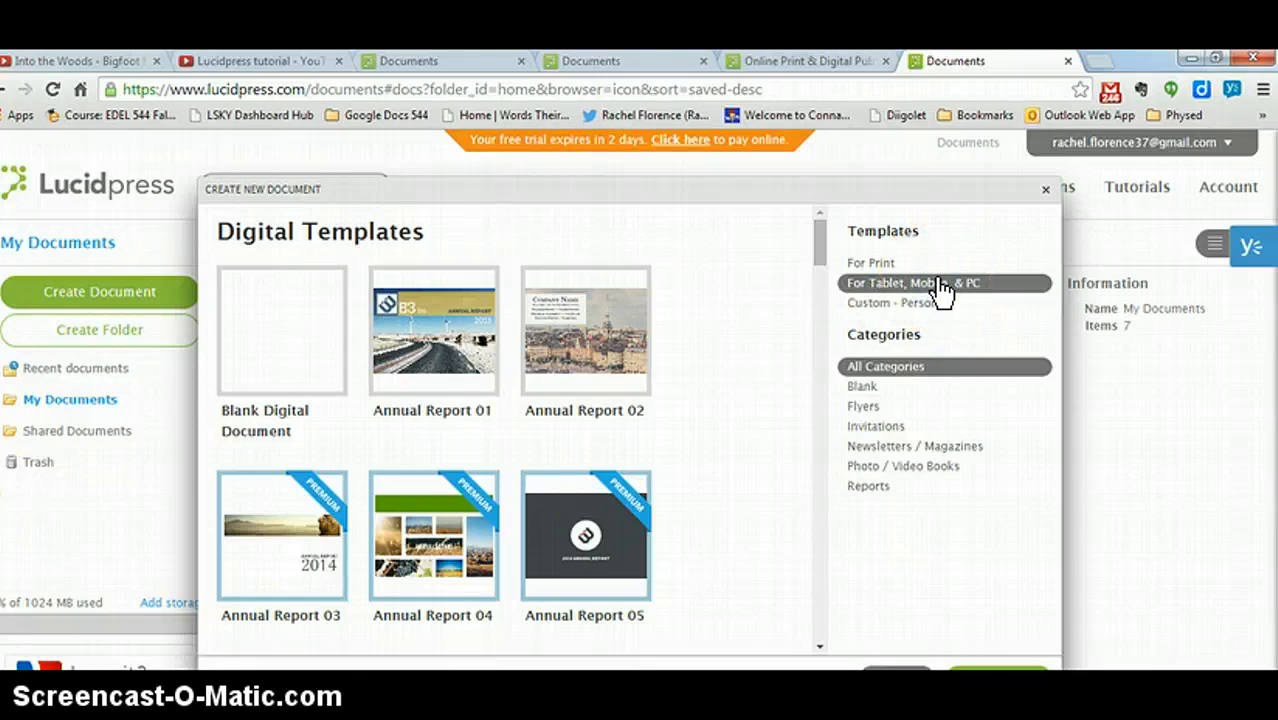
left_click_drag(826, 243, 825, 255)
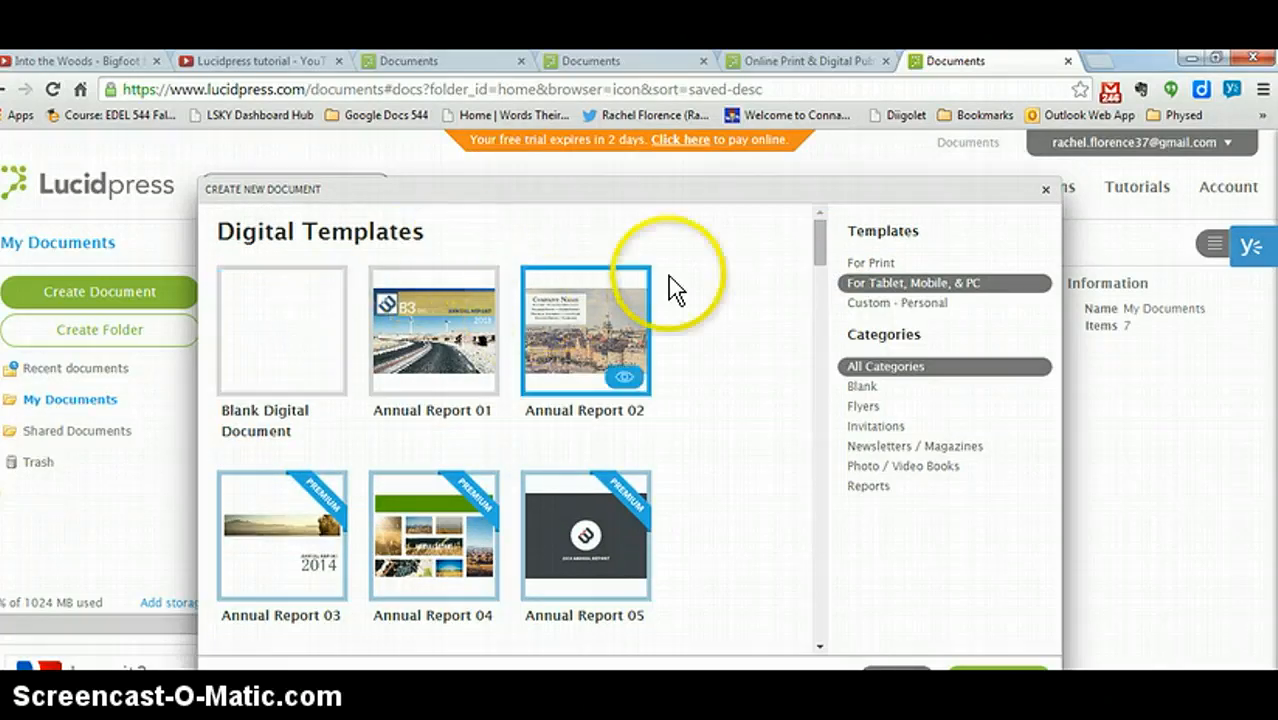
left_click_drag(820, 255, 842, 437)
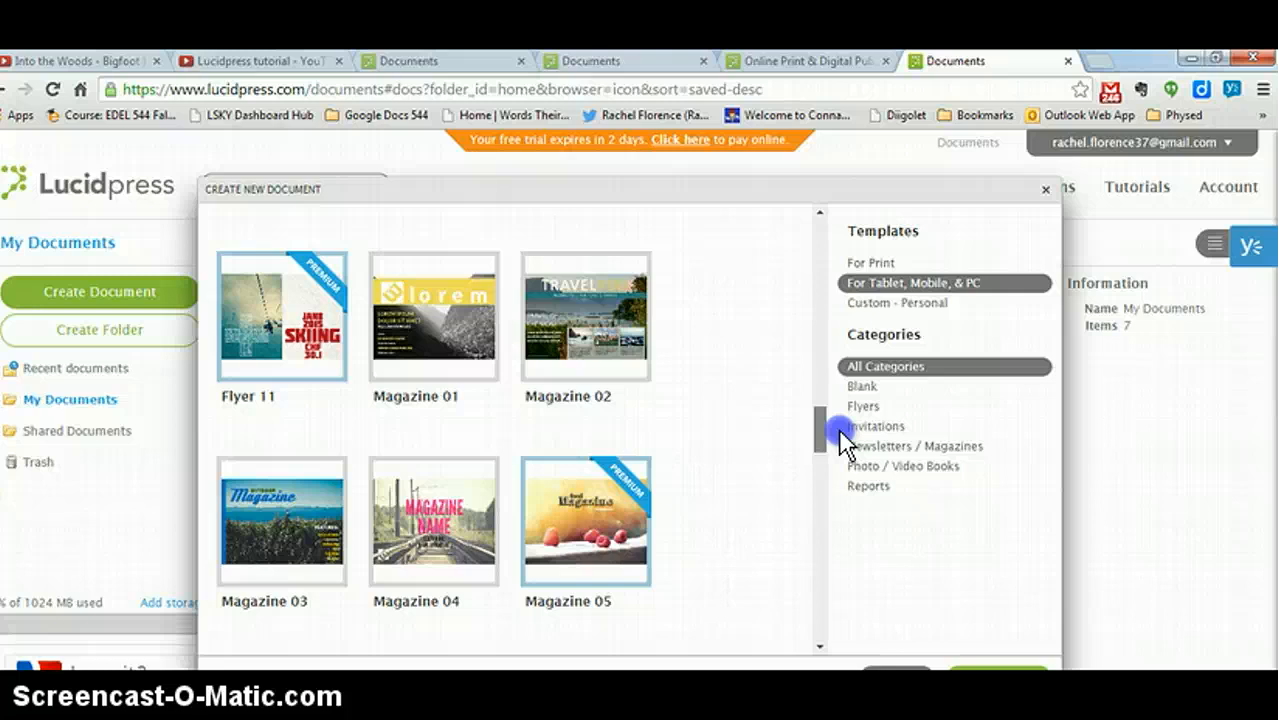
left_click_drag(842, 445, 843, 450)
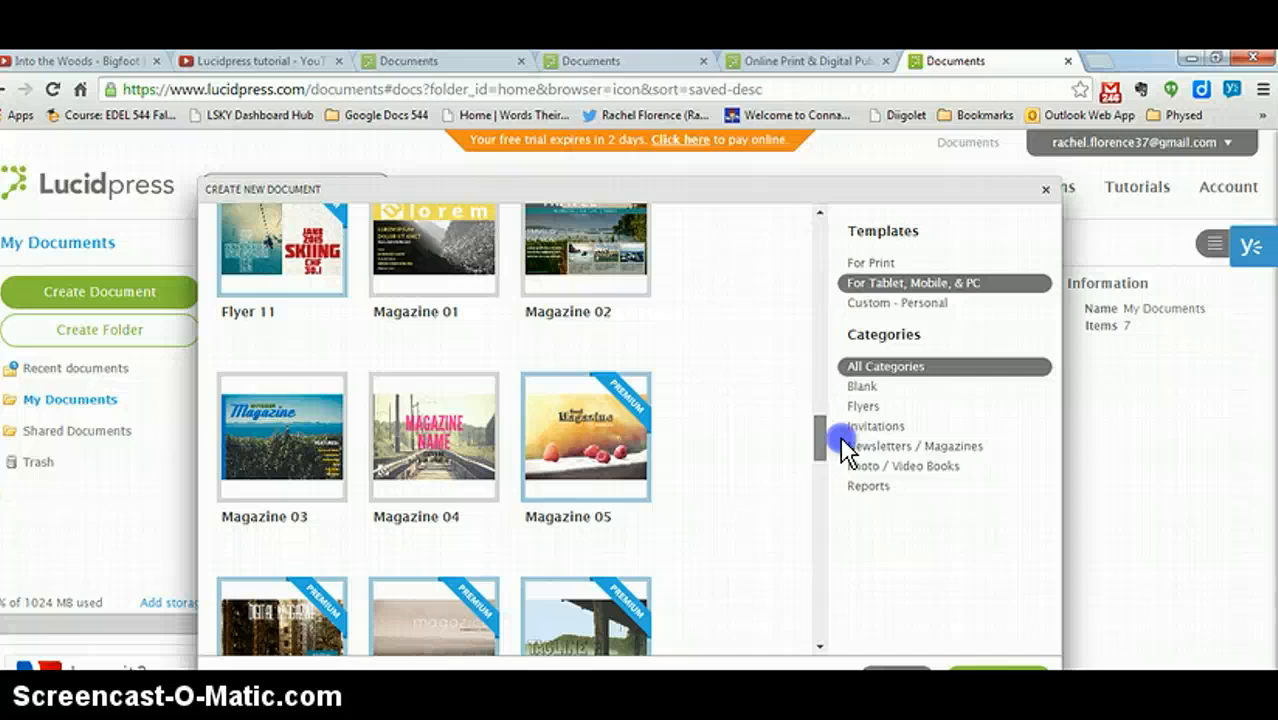
left_click_drag(842, 446, 835, 620)
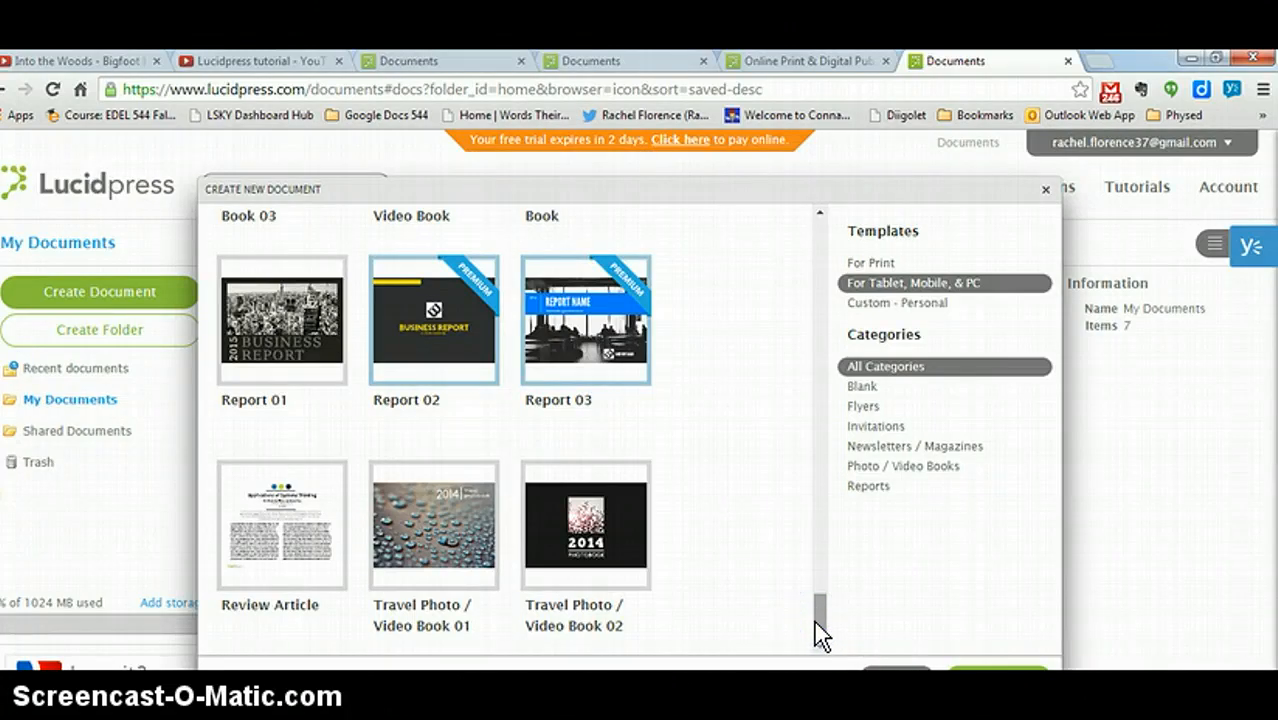
left_click_drag(824, 633, 862, 211)
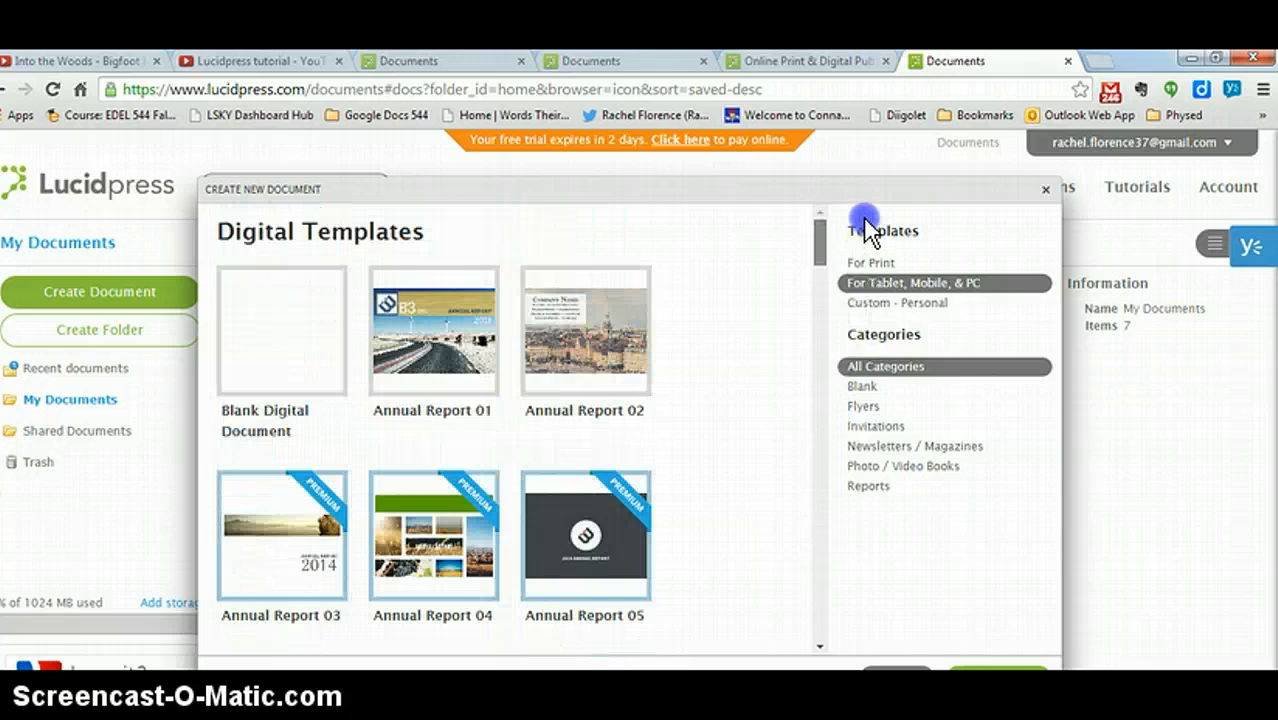
Step: Create a document from the Blank Digital Document template and title it "Learning Together"
double_click(295, 352)
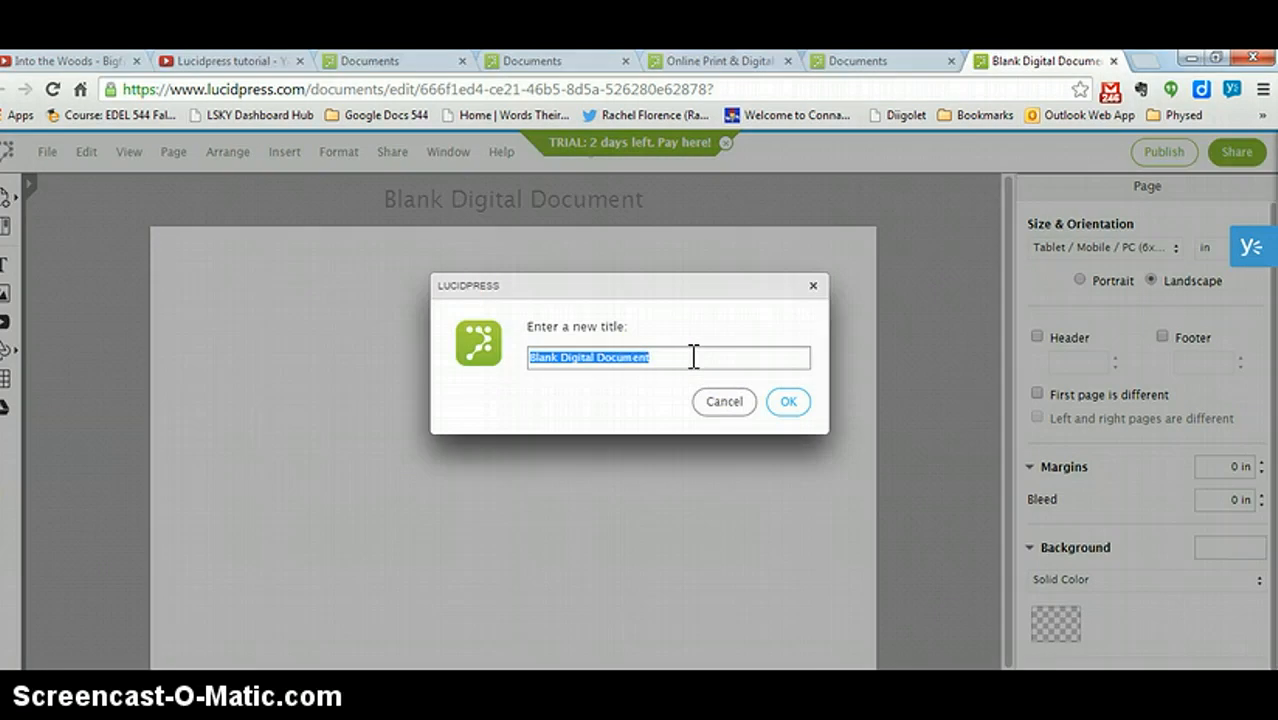
type("U")
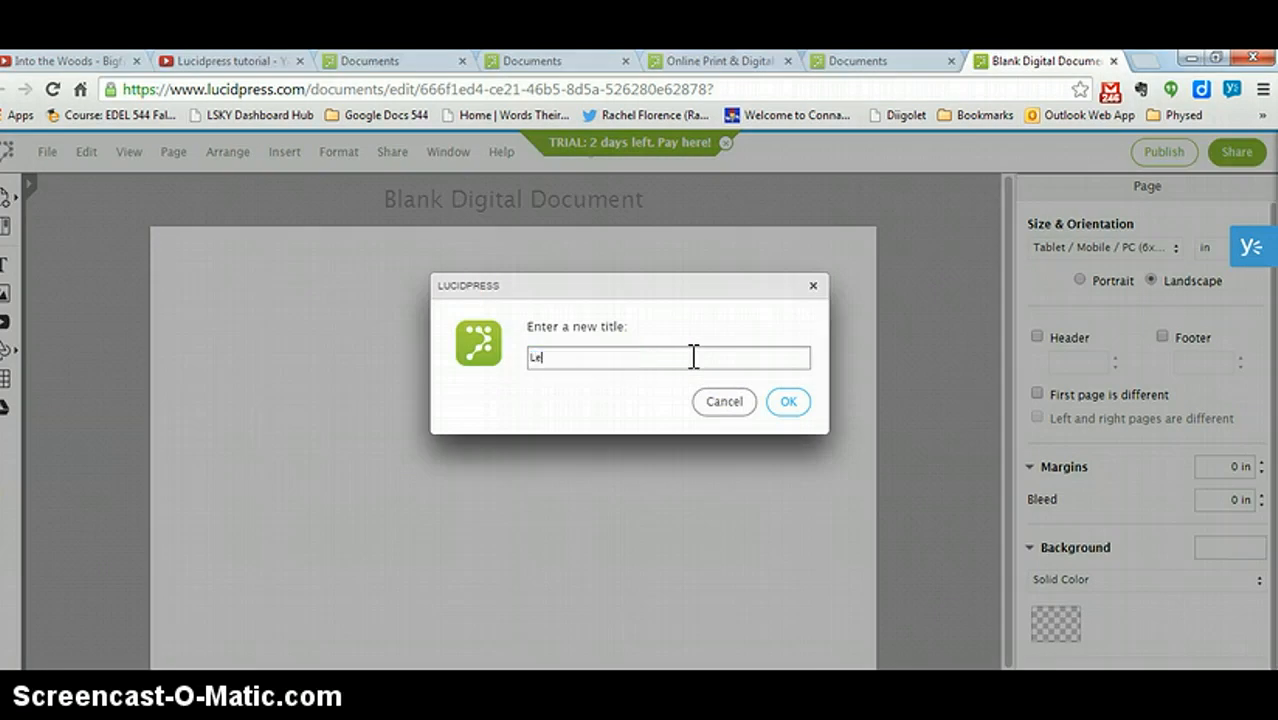
type("earning Together")
left_click(790, 404)
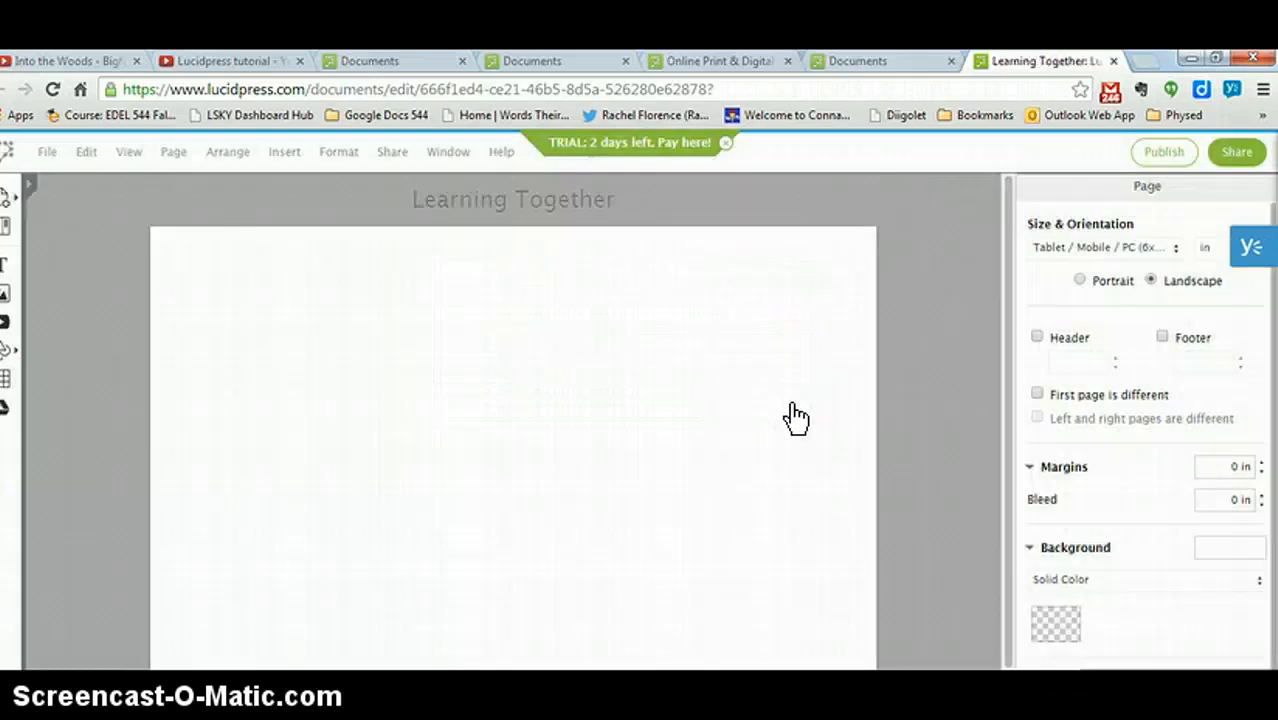
left_click(538, 206)
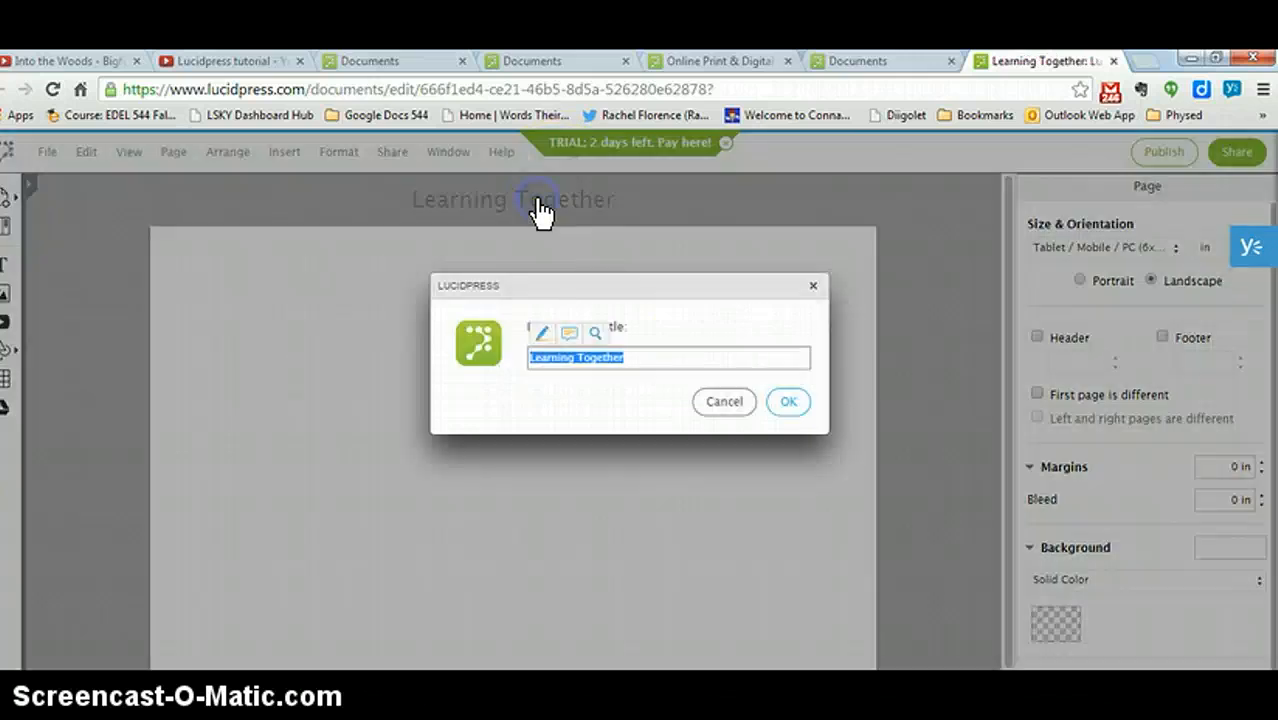
left_click(786, 402)
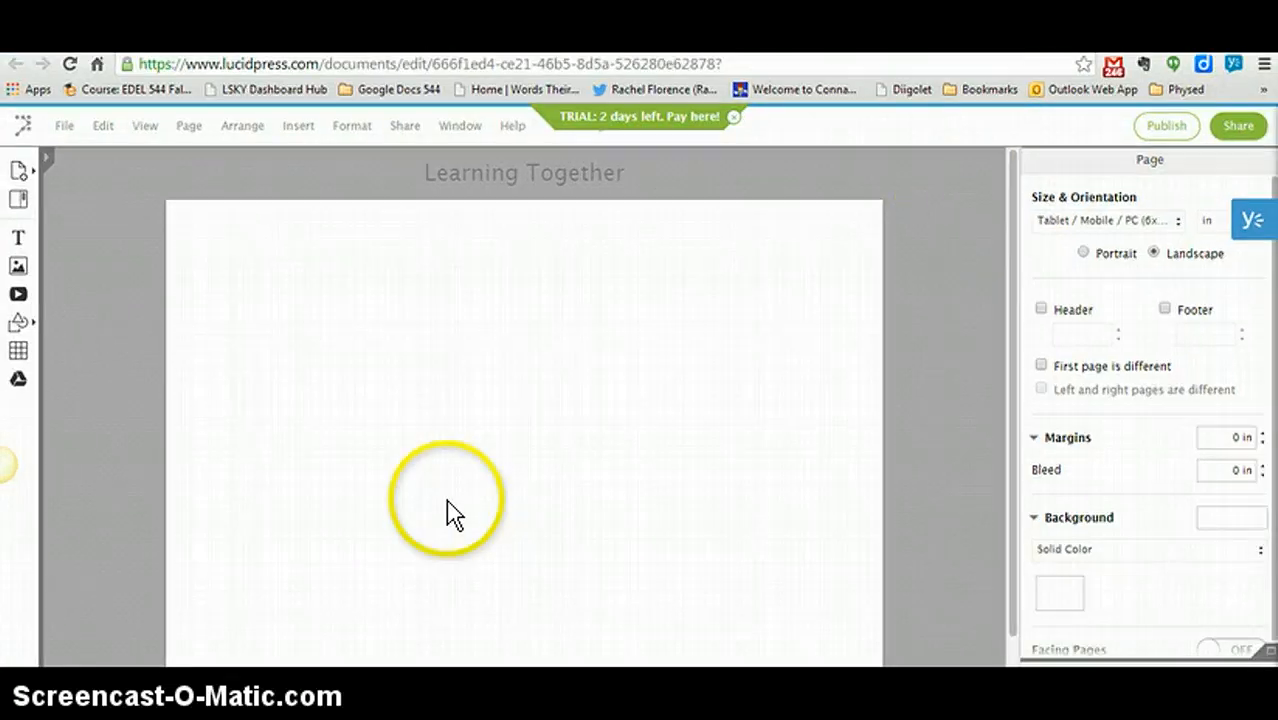
Step: Insert a text box with placeholder text on the page and set its font to Deftone Stylus
left_click(19, 238)
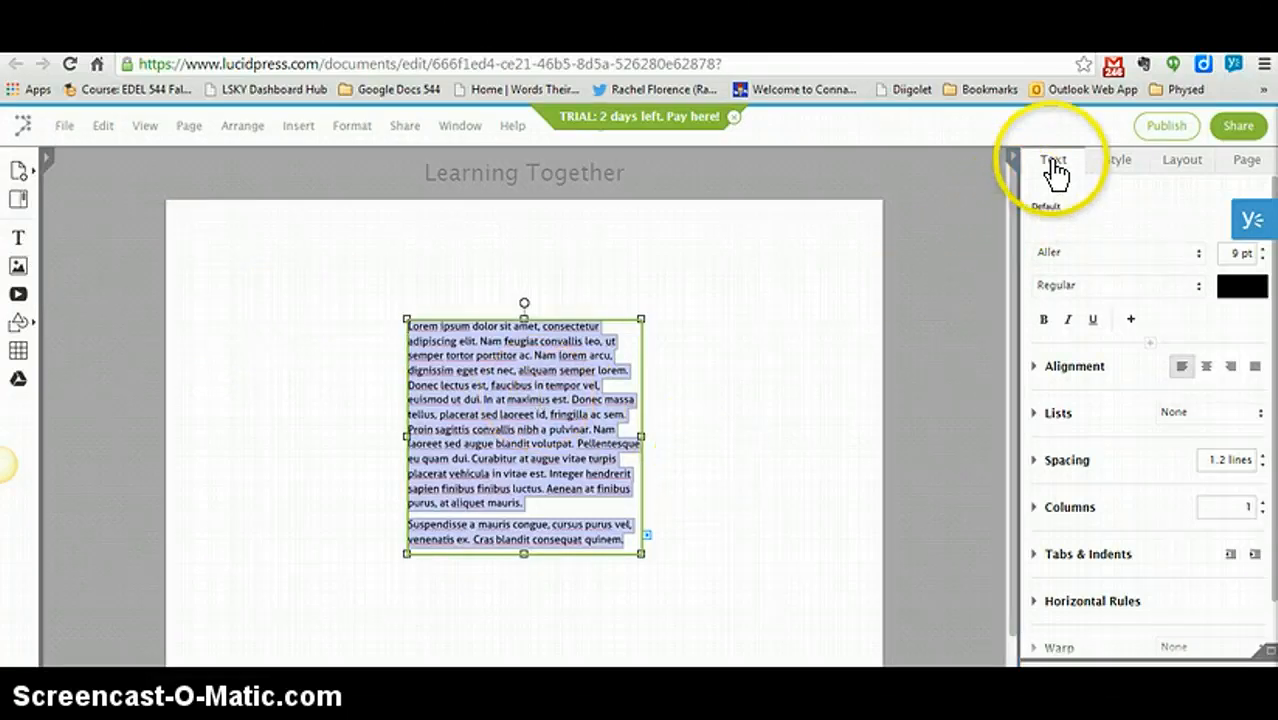
left_click(1199, 255)
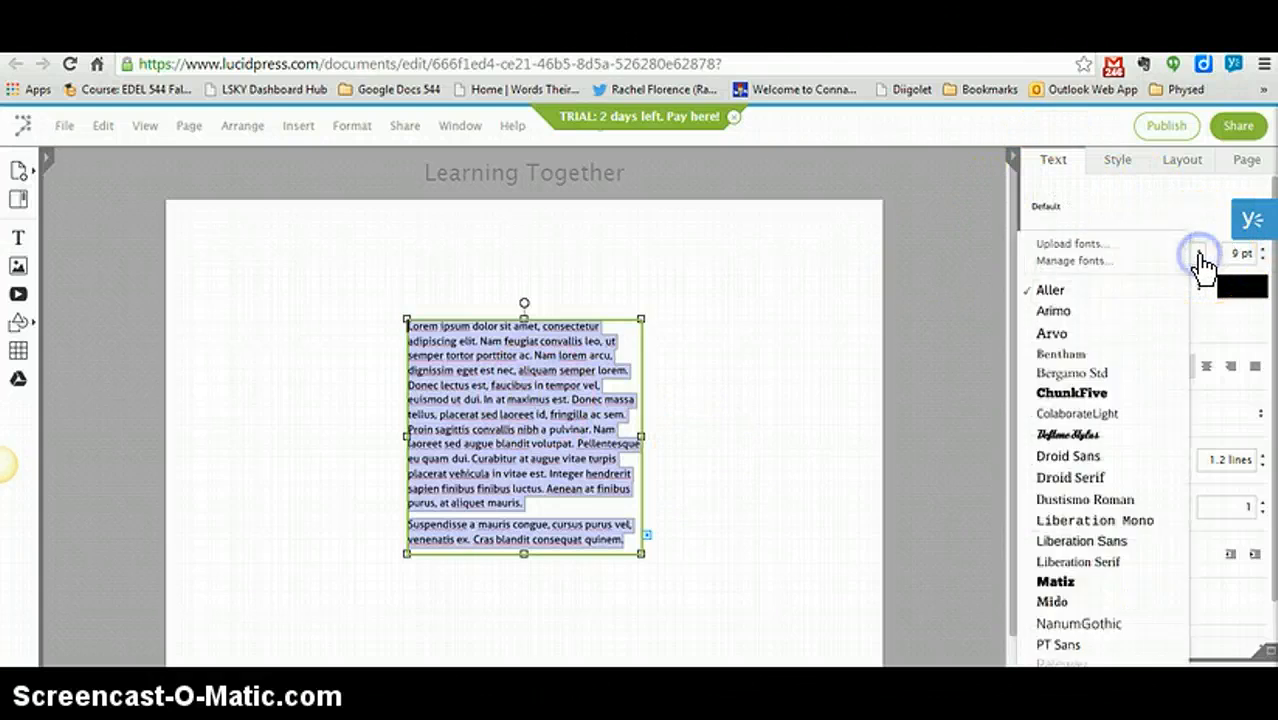
left_click(1080, 434)
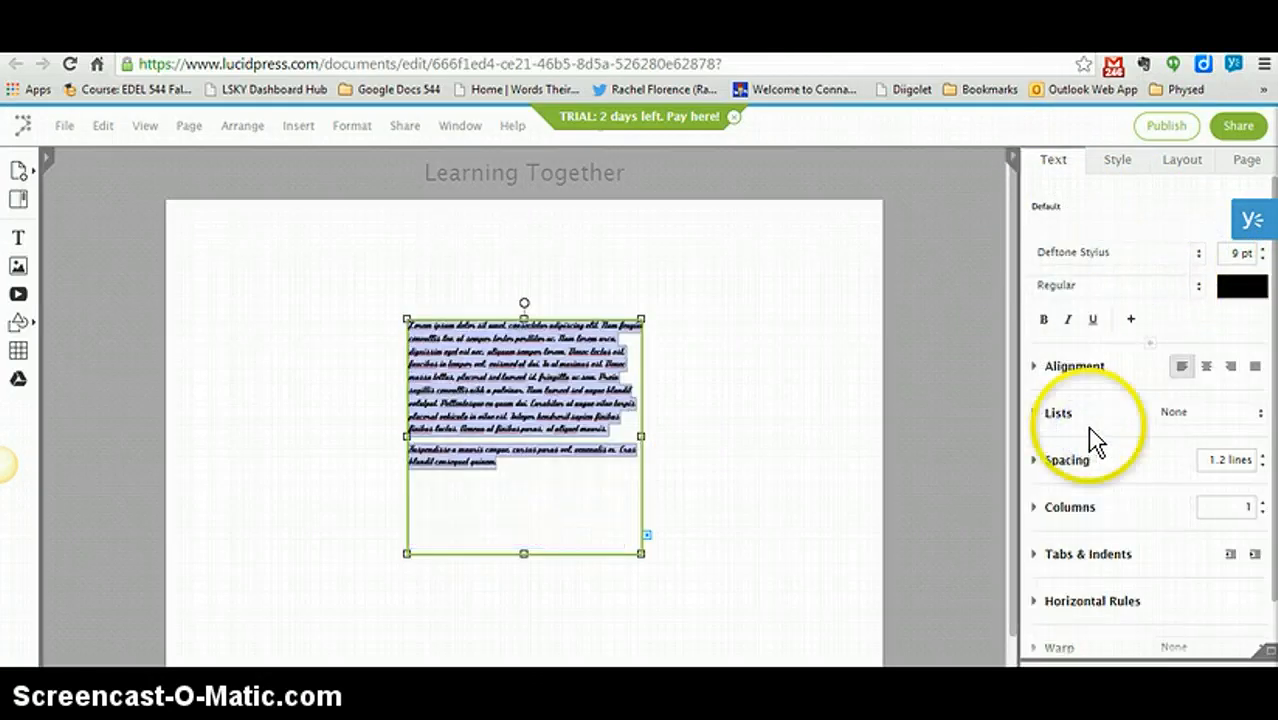
Step: Set the font size of the selected placeholder text to 26 pt
left_click(1263, 258)
left_click(1245, 253)
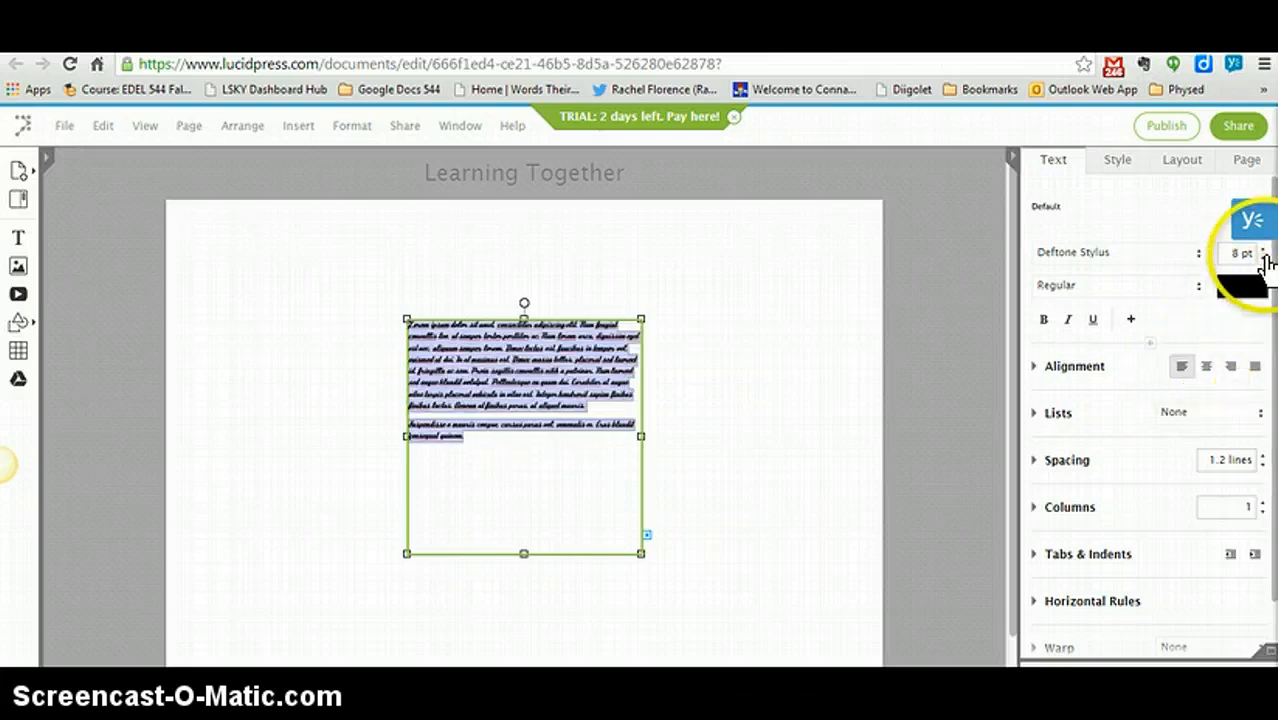
double_click(1243, 253)
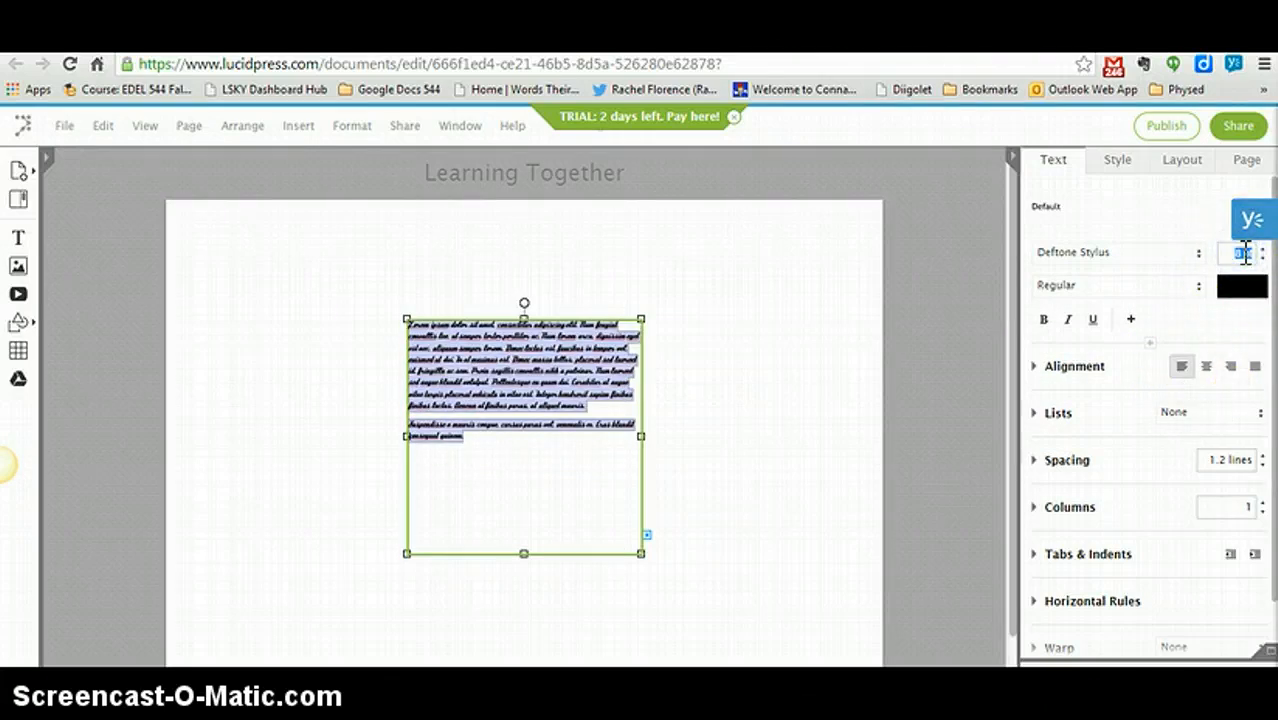
key("BackSpace")
key("Return")
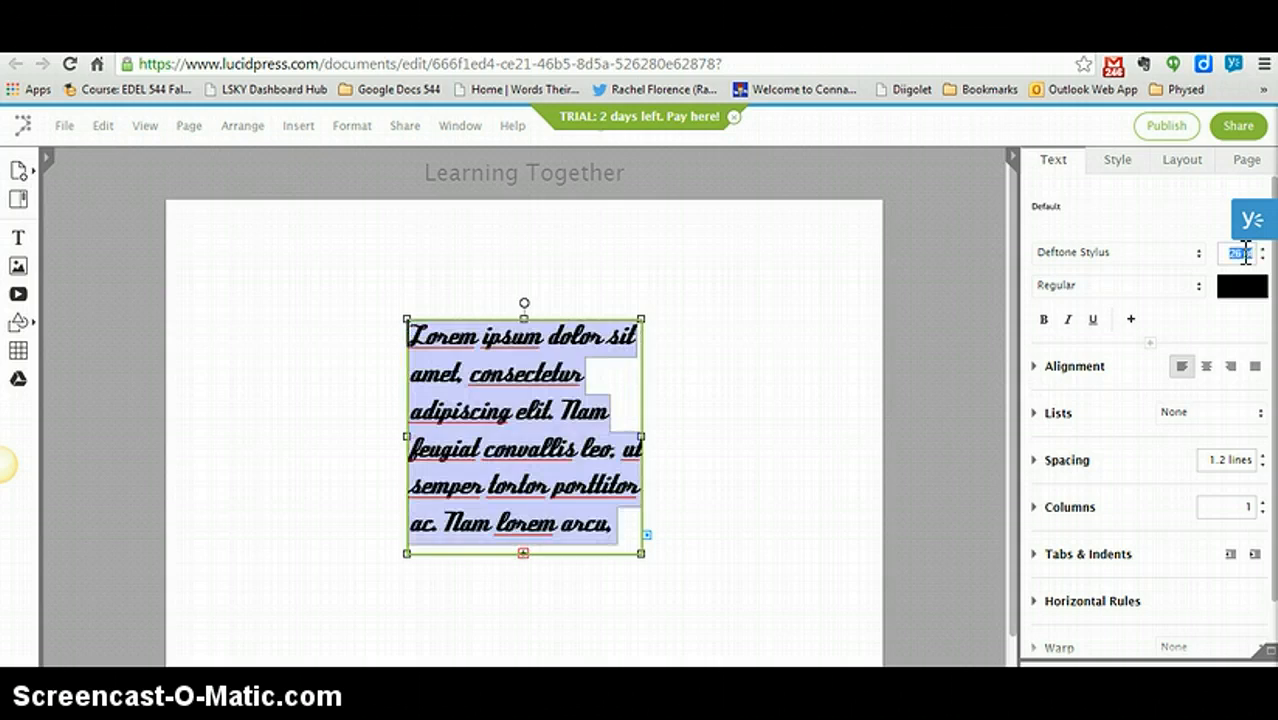
Step: Change the placeholder text's font to Droid Serif and its style to Bold
left_click(1198, 287)
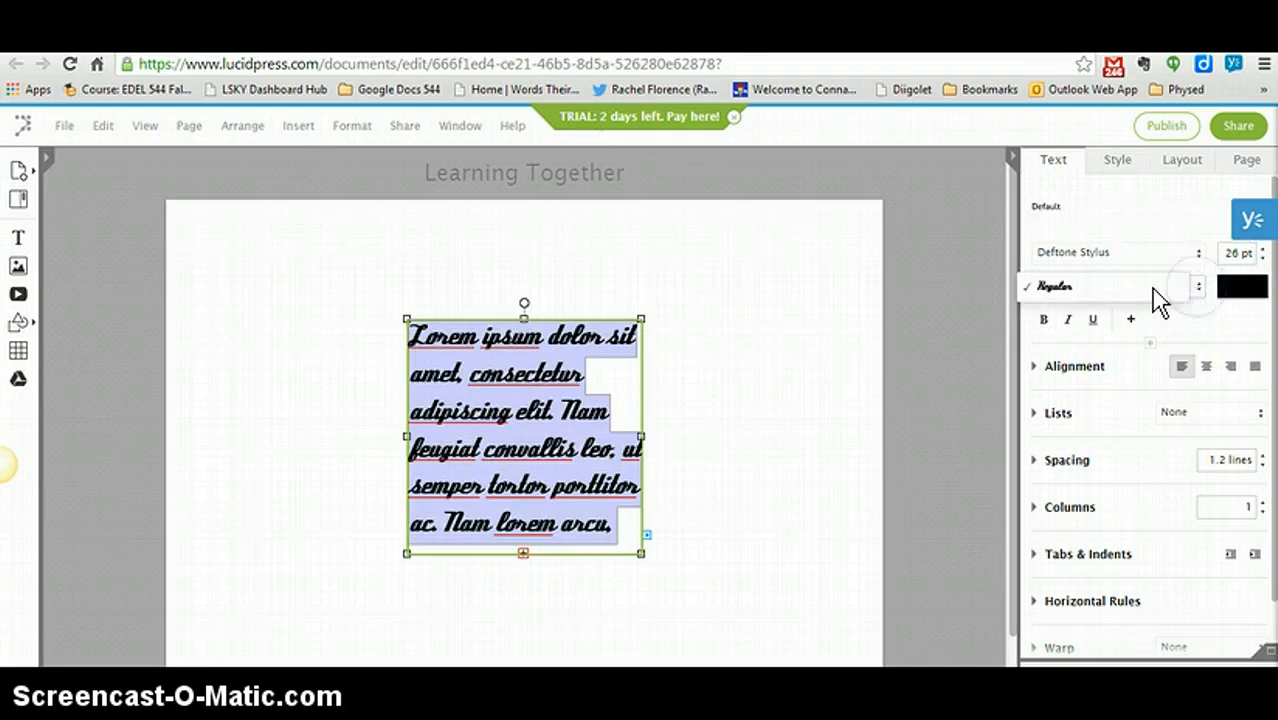
left_click(1199, 252)
left_click(1095, 293)
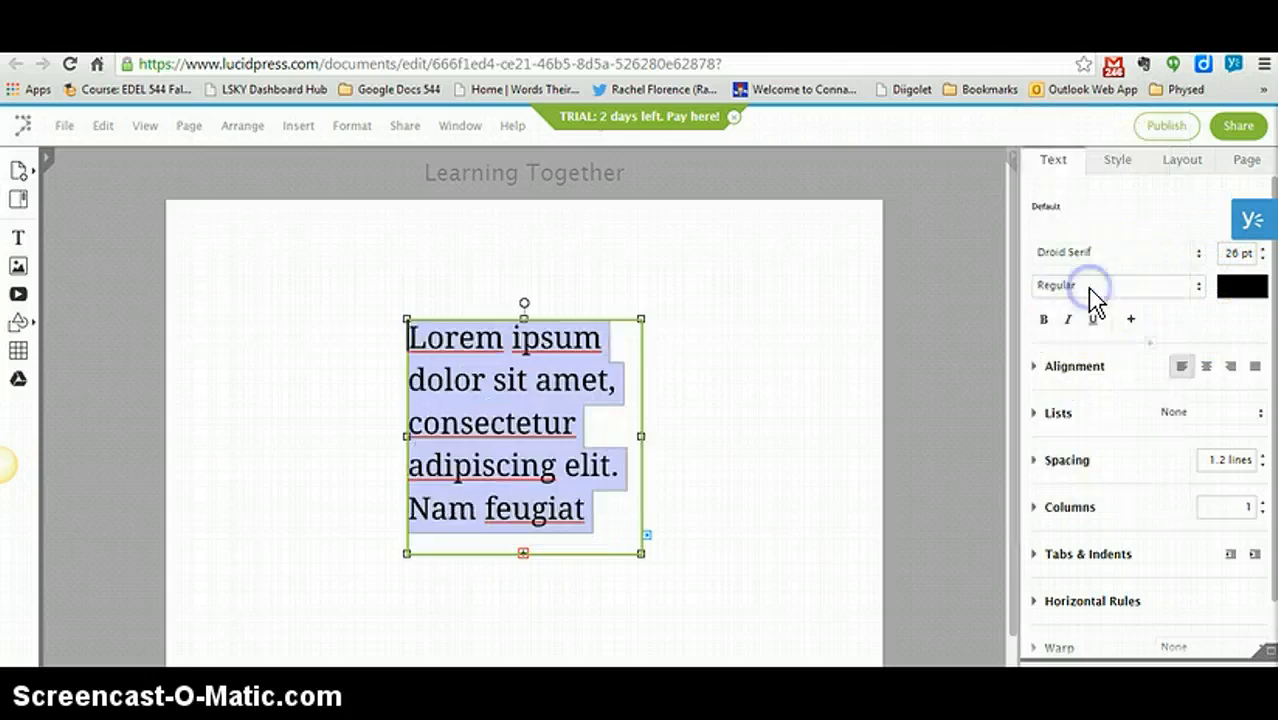
left_click(1197, 300)
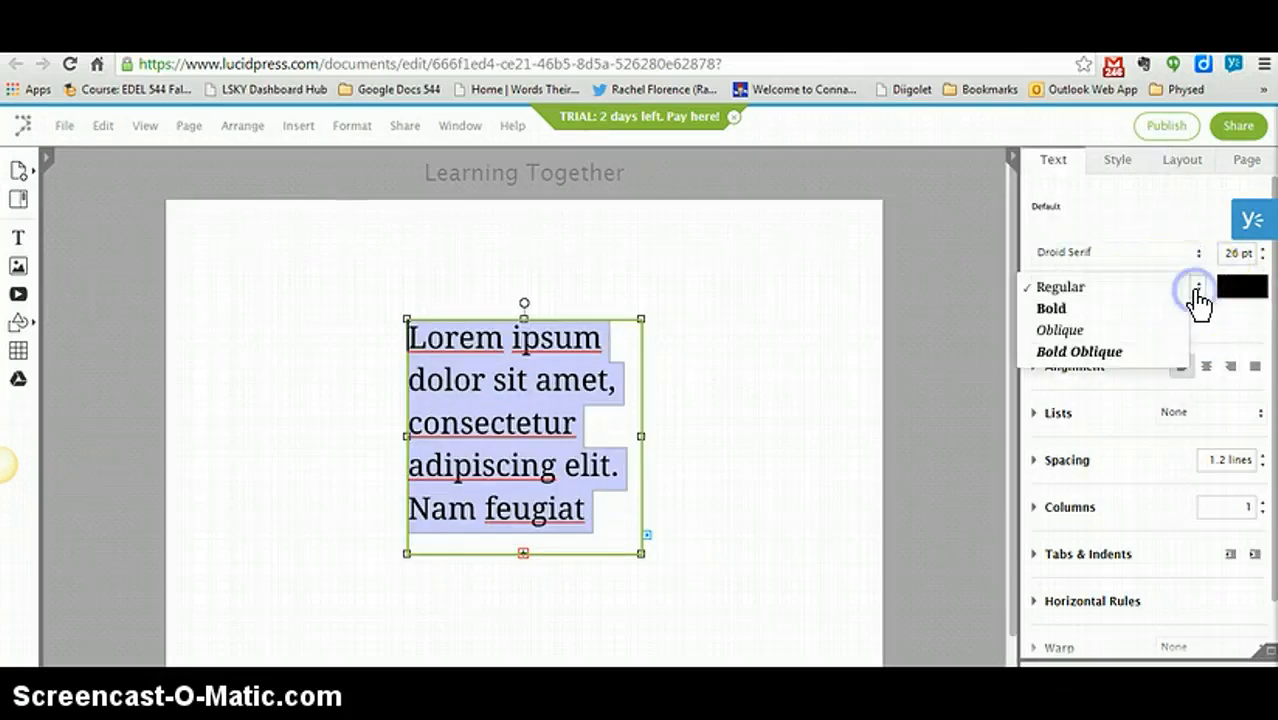
left_click(1066, 309)
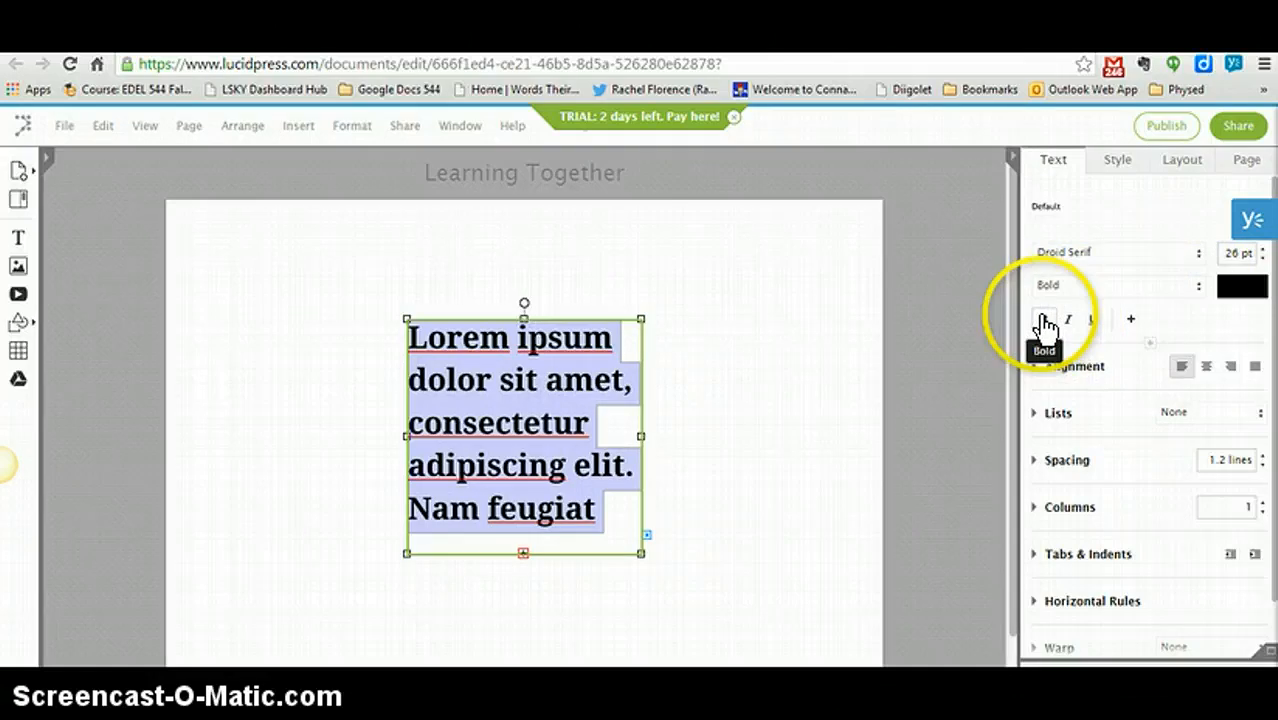
Step: Remove bold from the placeholder text, try italic on it, and leave it underlined only
left_click(1043, 320)
left_click(1068, 320)
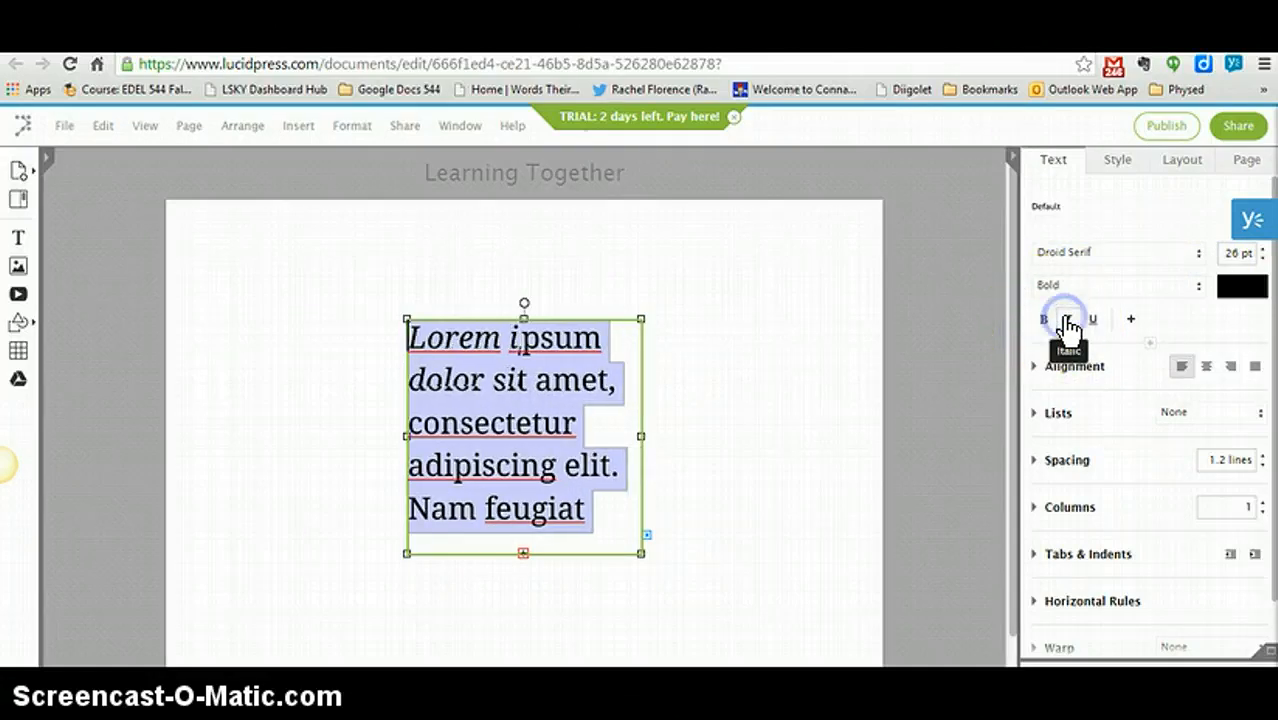
left_click(1092, 320)
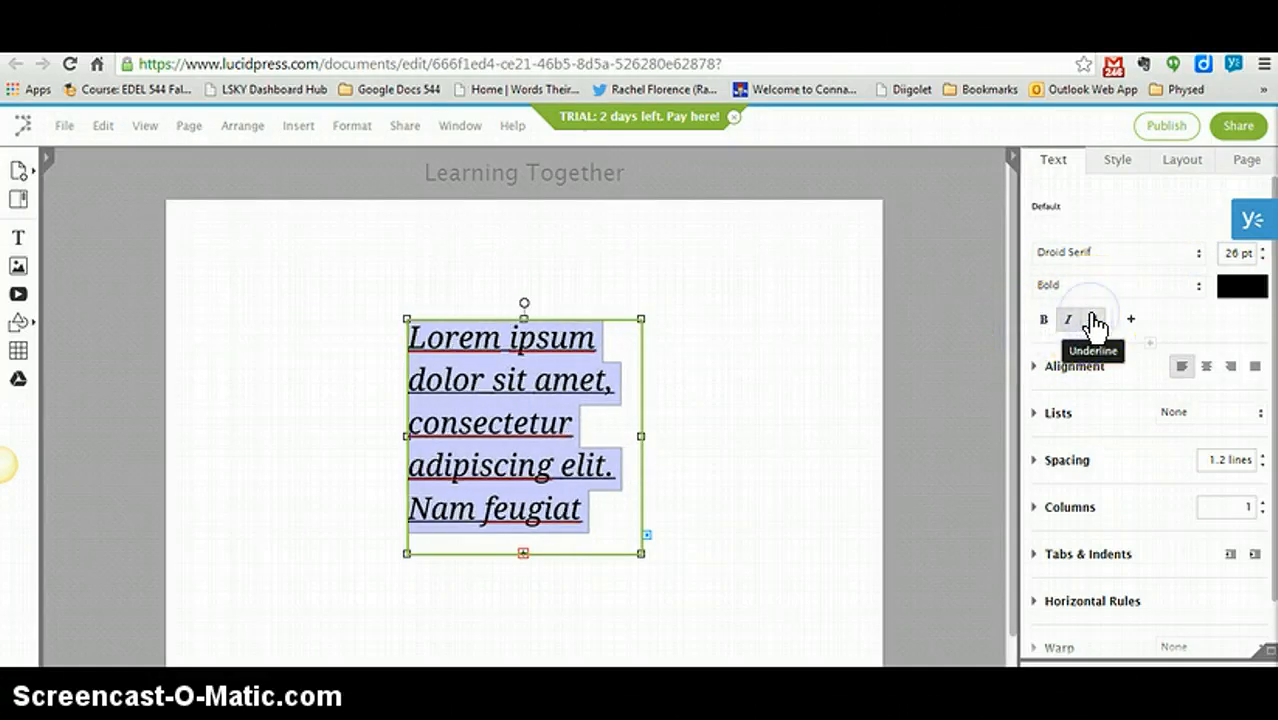
left_click(1068, 320)
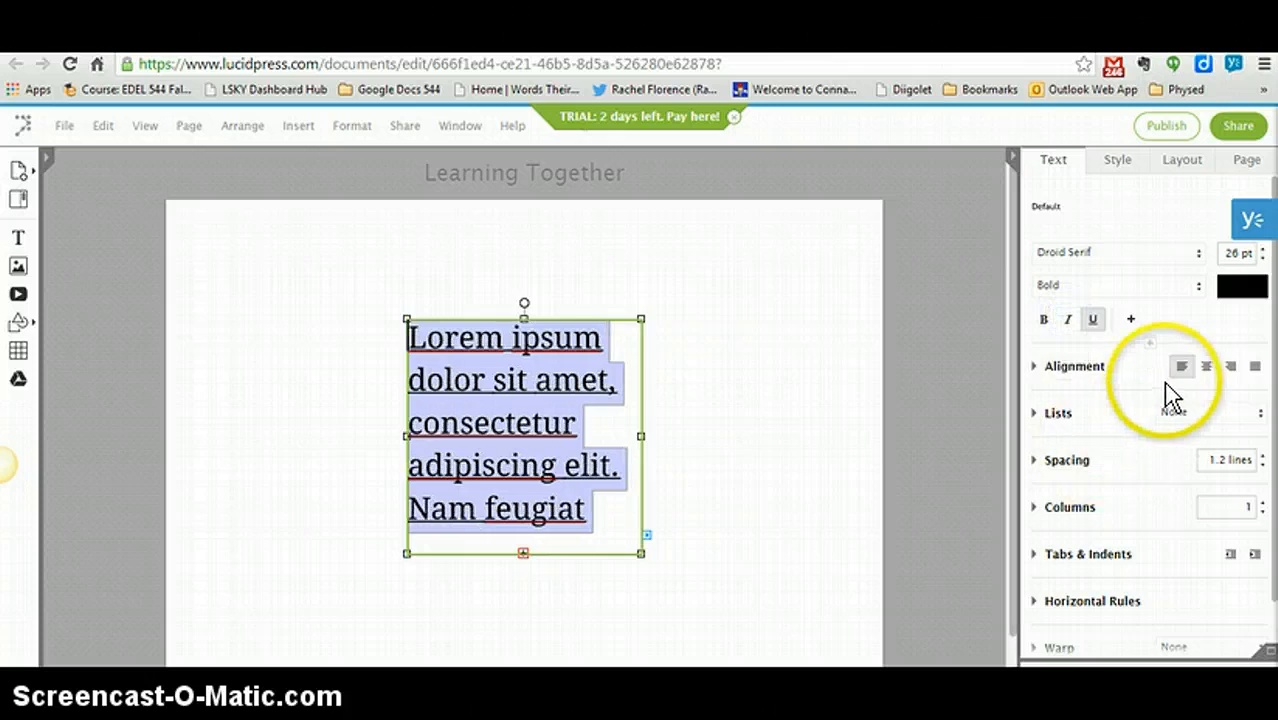
Step: Try centred, right and justified alignment on the placeholder text and return it to left alignment
left_click(1206, 367)
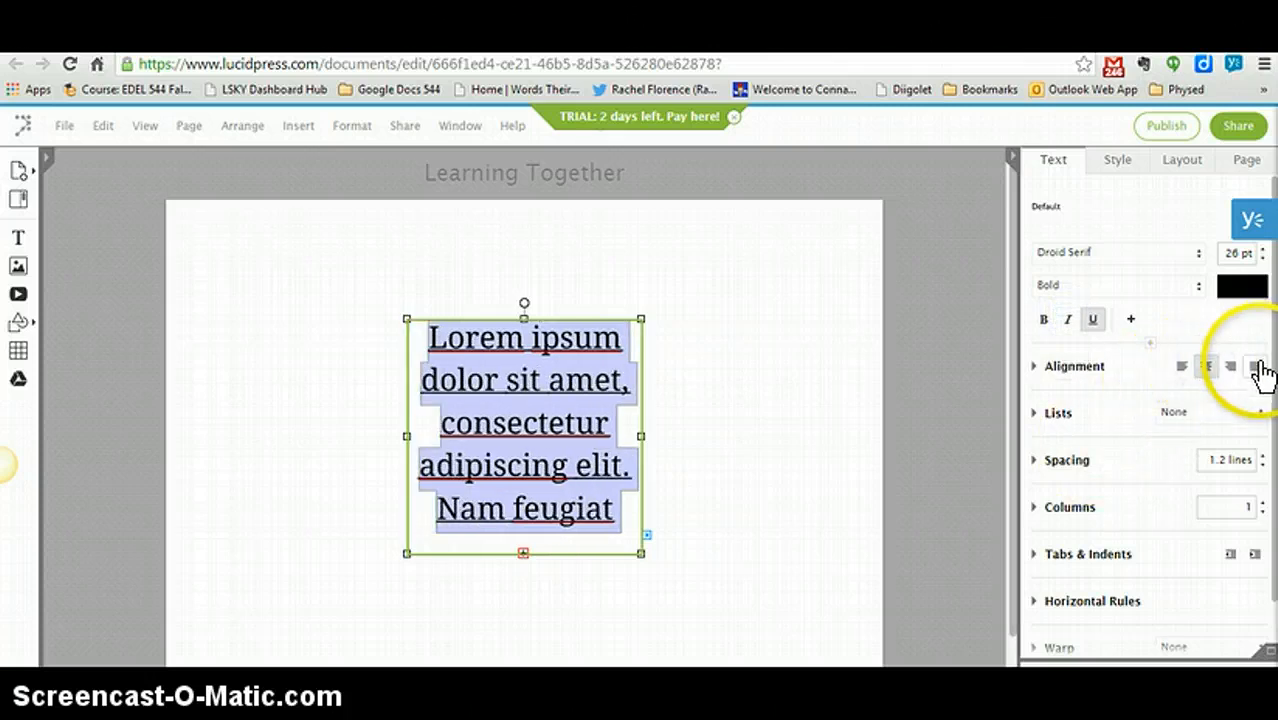
left_click(1233, 369)
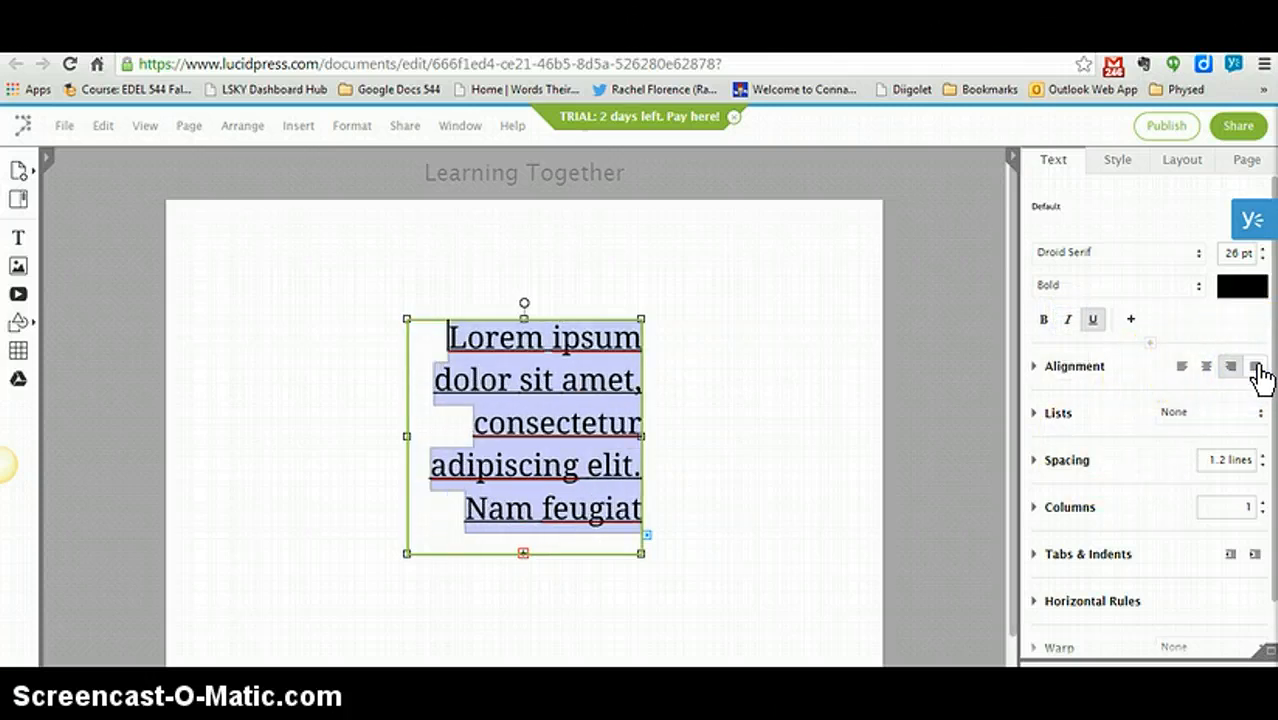
left_click(1256, 368)
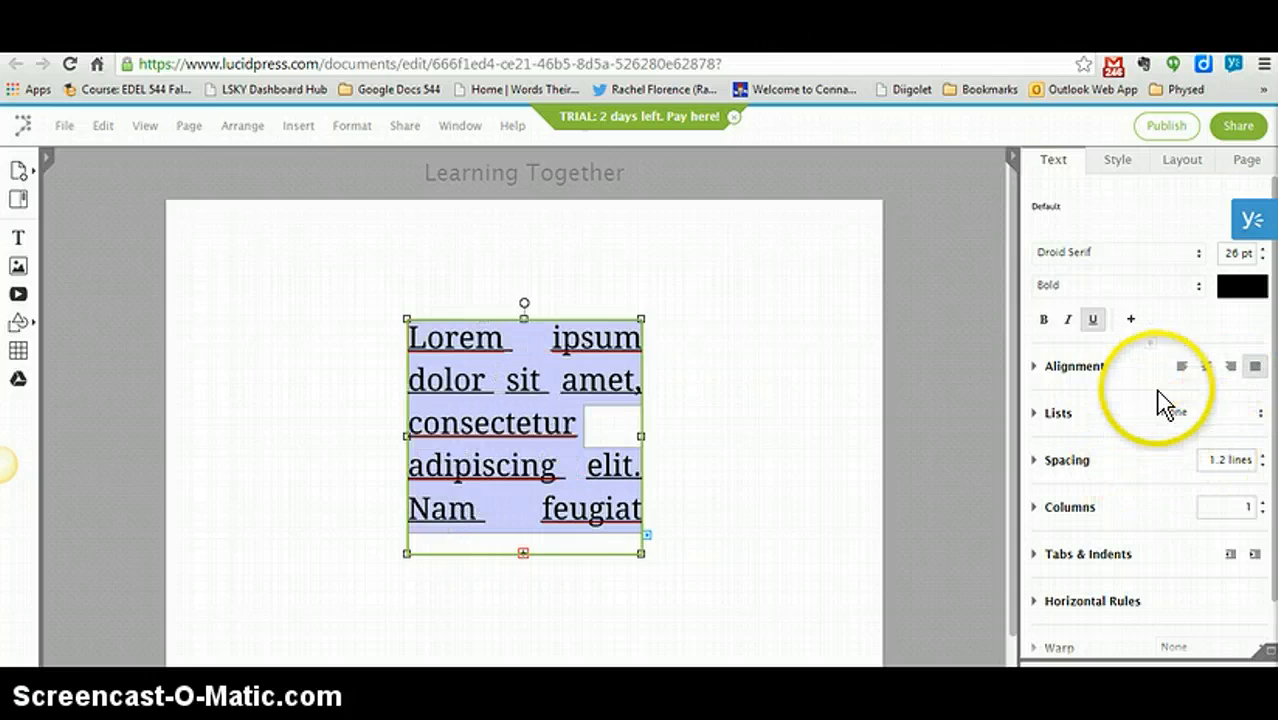
left_click(1184, 368)
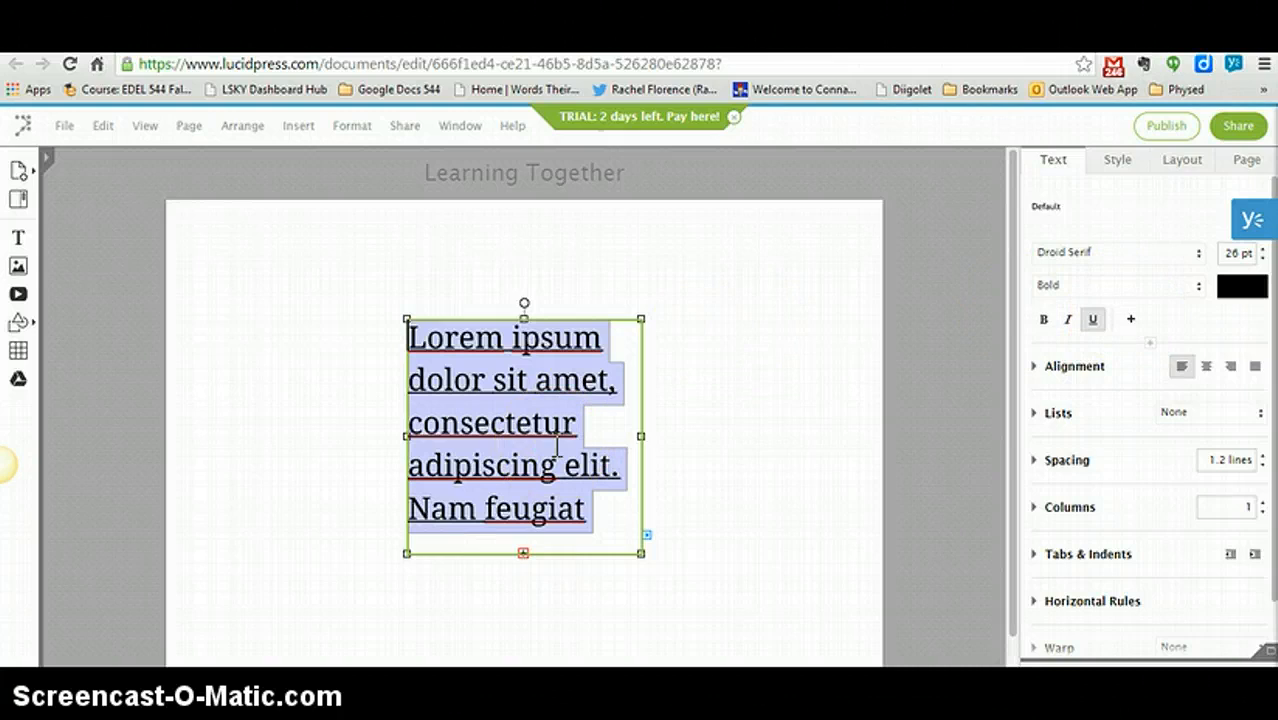
Step: Replace the placeholder text in the text box with "Learning Together"
key("BackSpace")
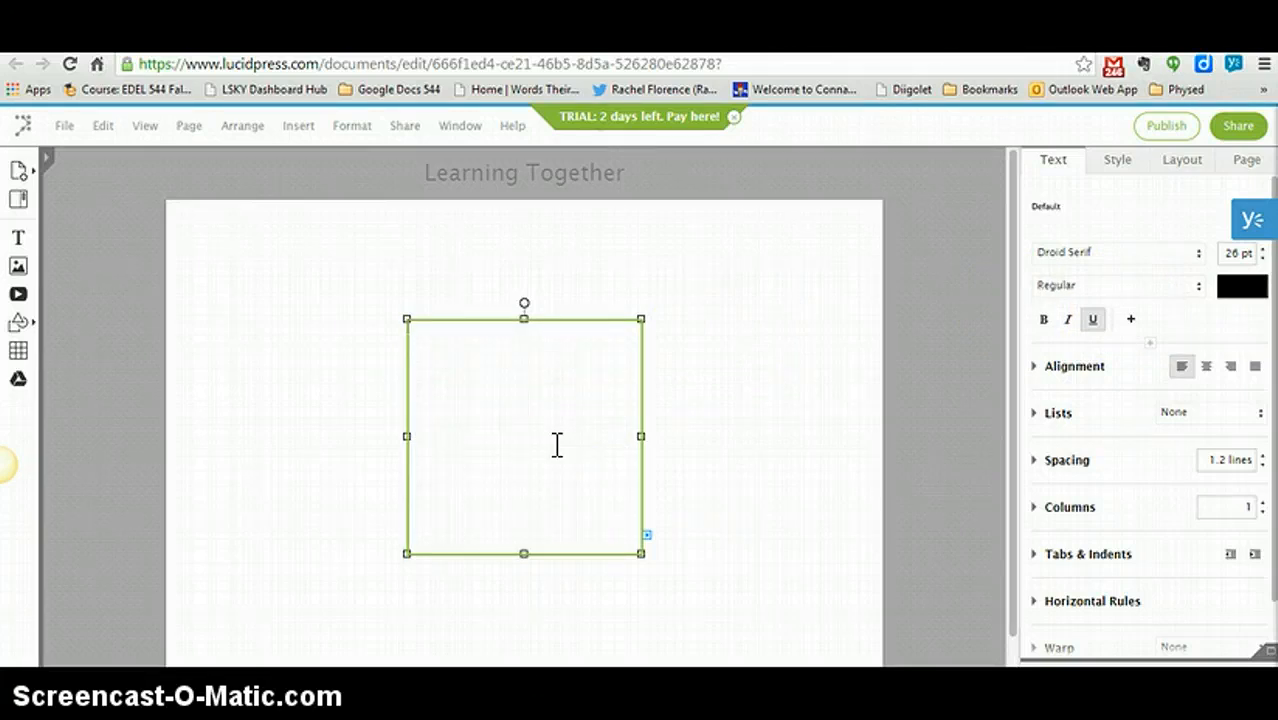
type("Learn")
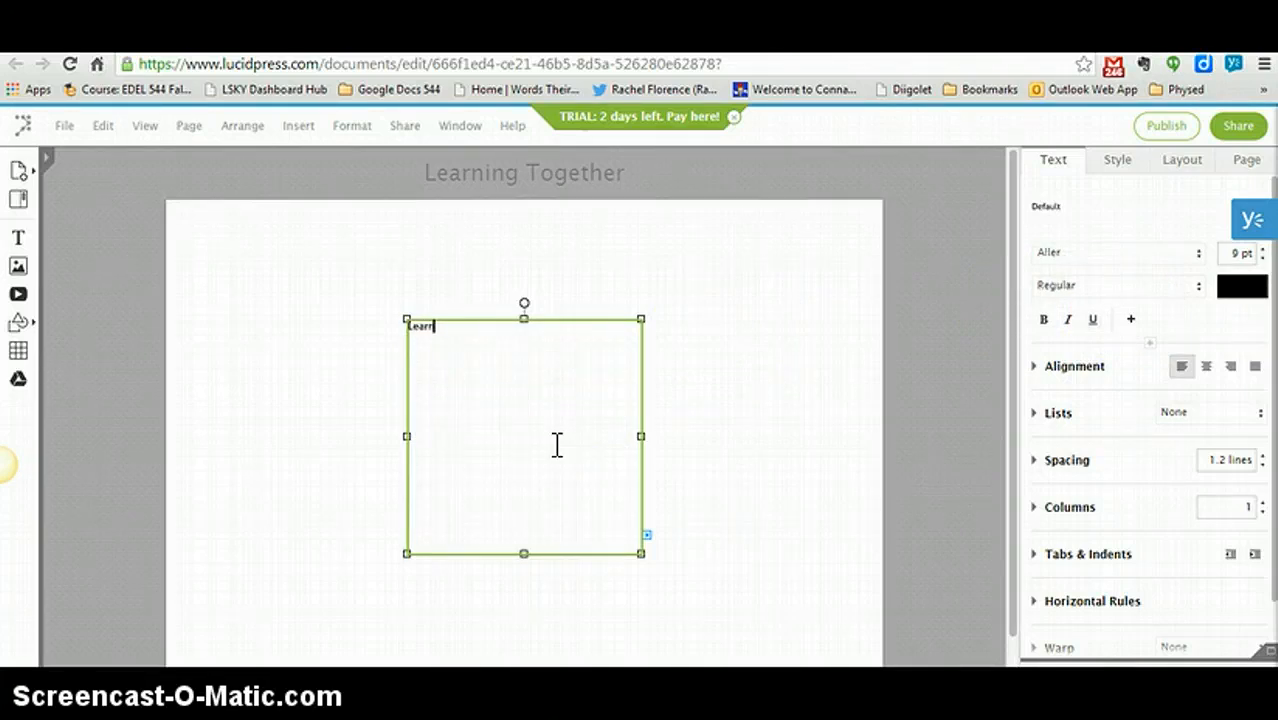
type("ing Together")
Step: Set the "Learning Together" text in the text box to the Arvo font at 45 pt
left_click(498, 330)
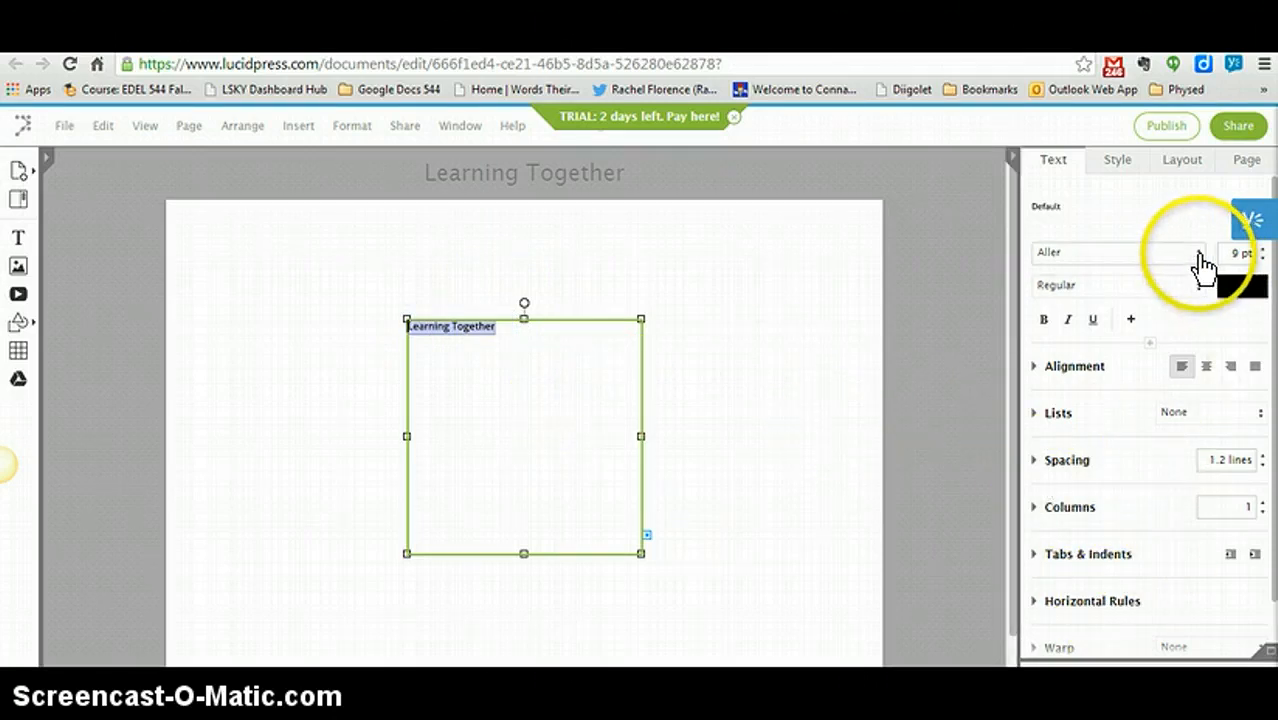
left_click(1198, 252)
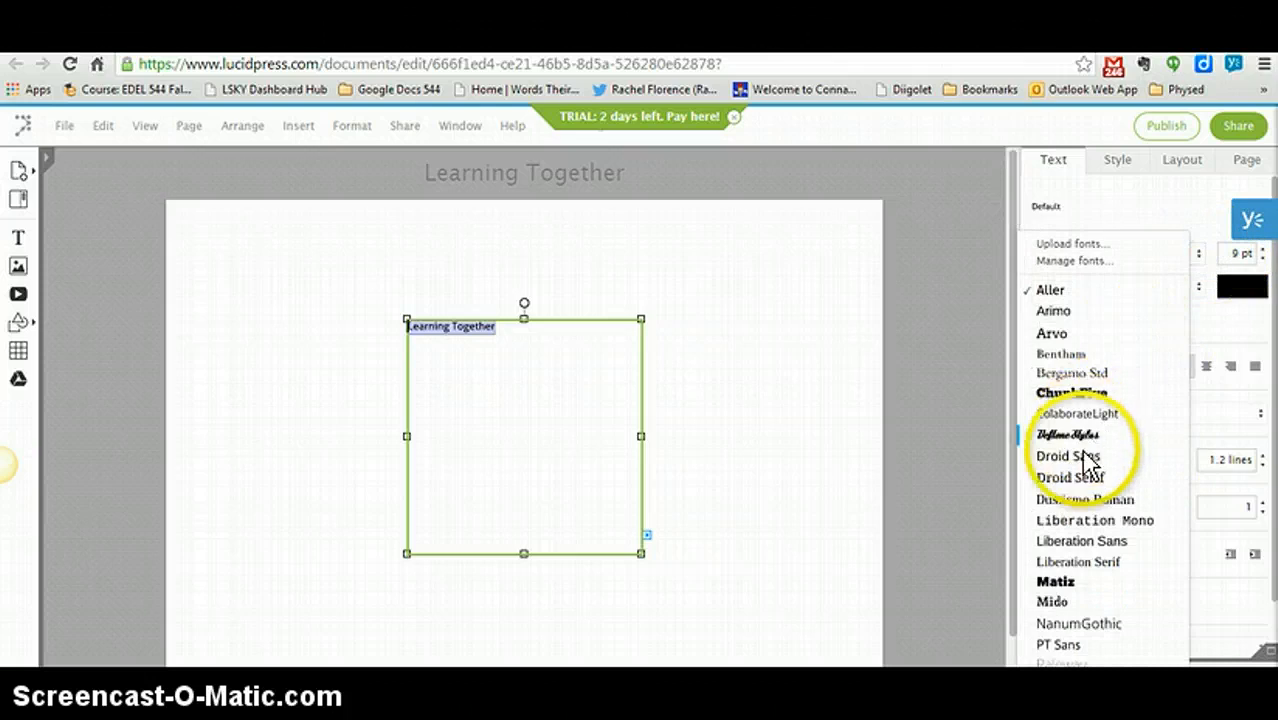
left_click(1052, 333)
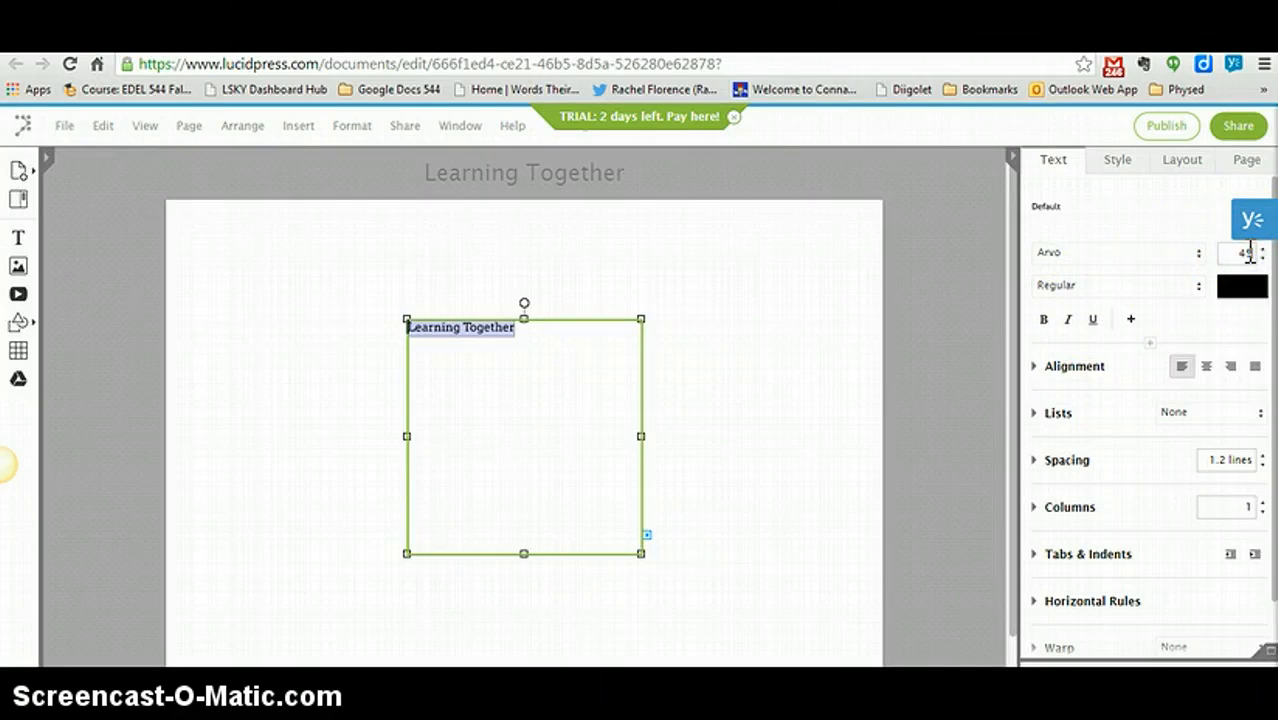
key("Return")
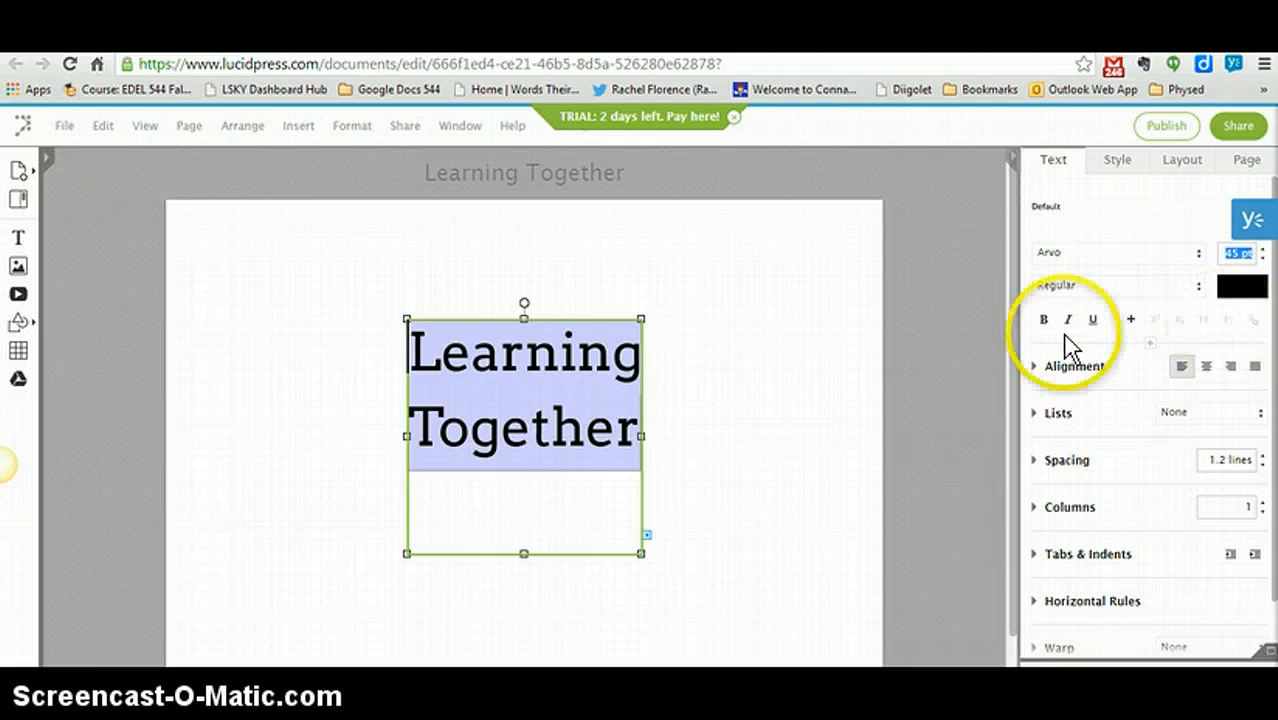
Step: Widen the text box on both sides so the heading fits on one line, and centre its text
left_click_drag(645, 438, 766, 437)
left_click_drag(400, 436, 235, 462)
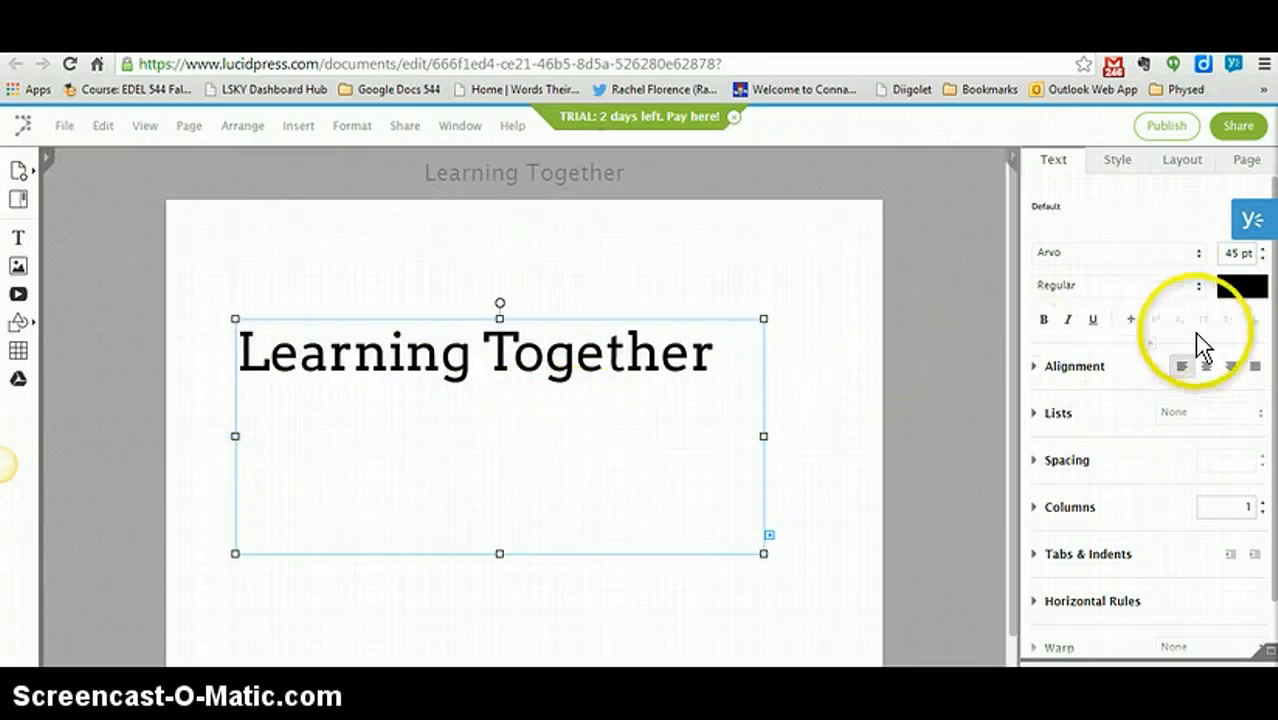
left_click(1208, 368)
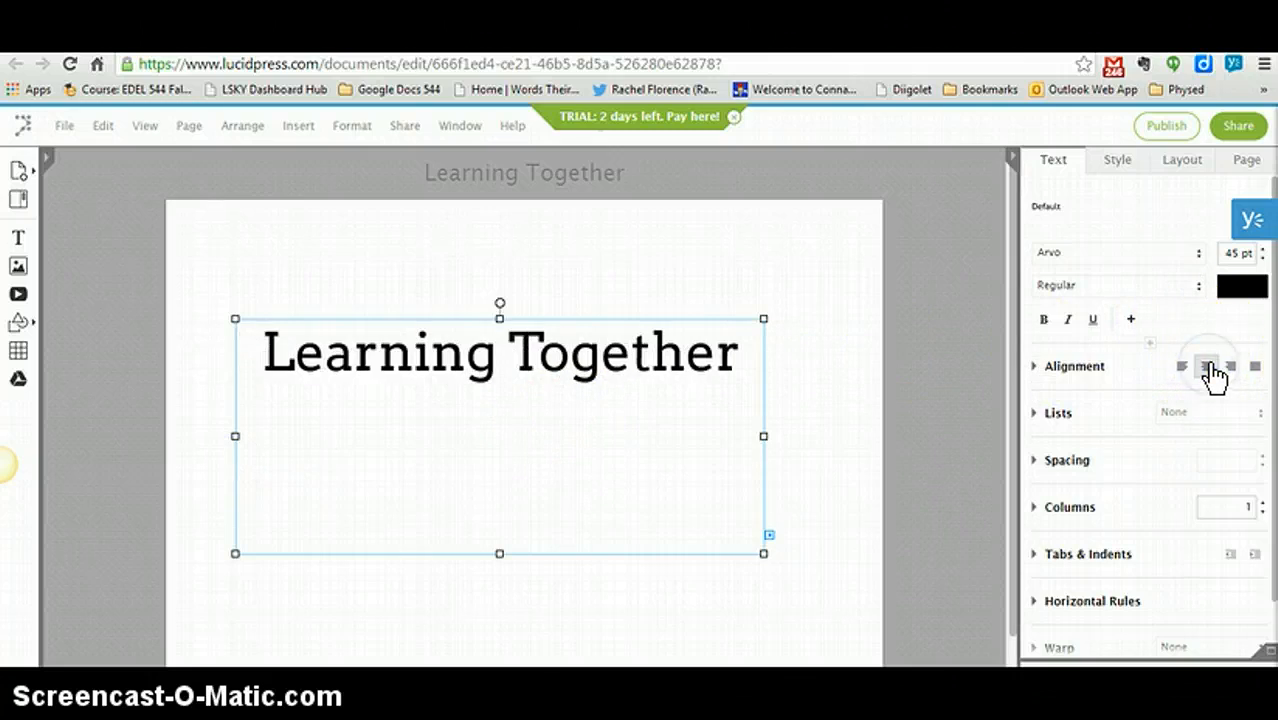
Step: Try blue for the "Learning Together" heading's text colour and settle on green
left_click(1250, 290)
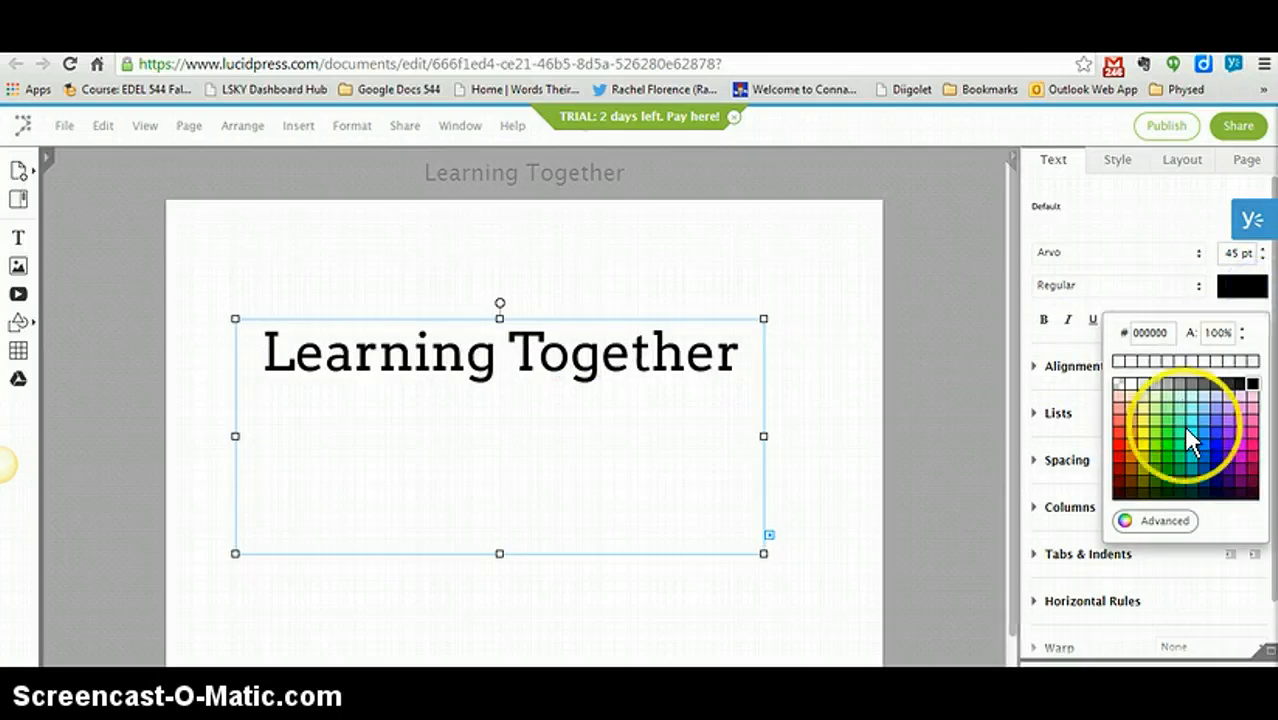
left_click(1214, 434)
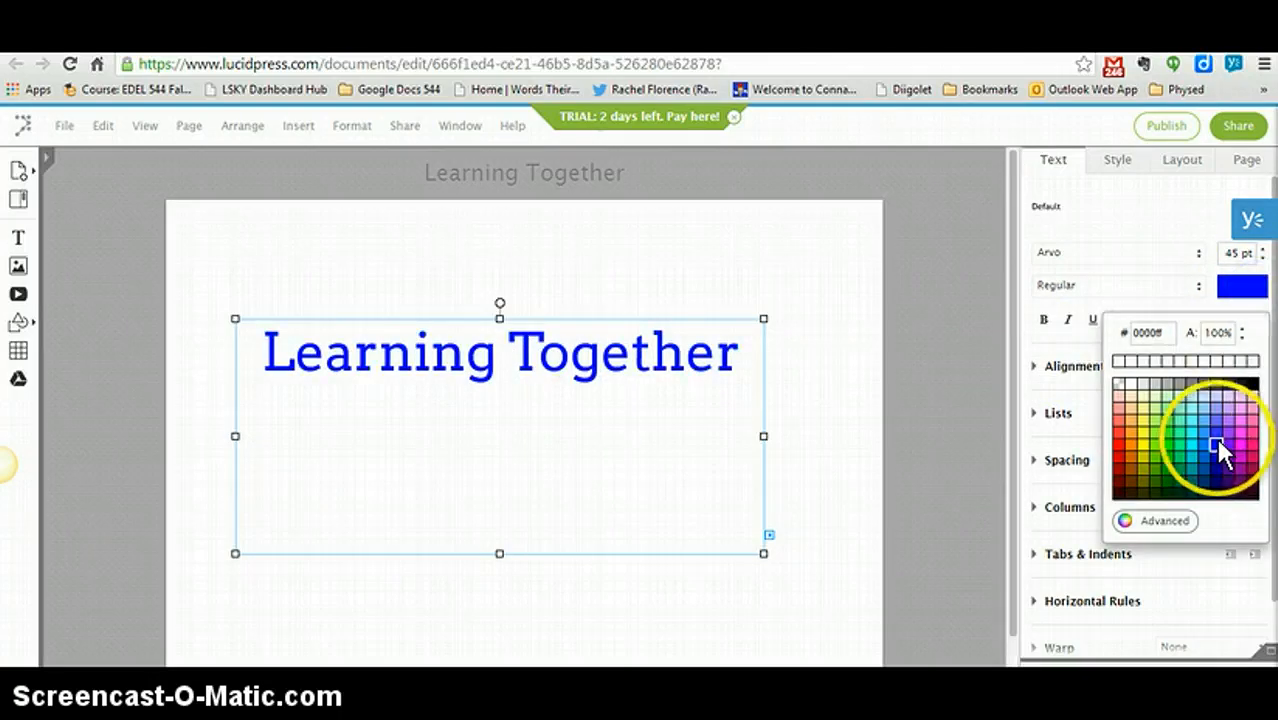
left_click(1252, 287)
left_click(1166, 459)
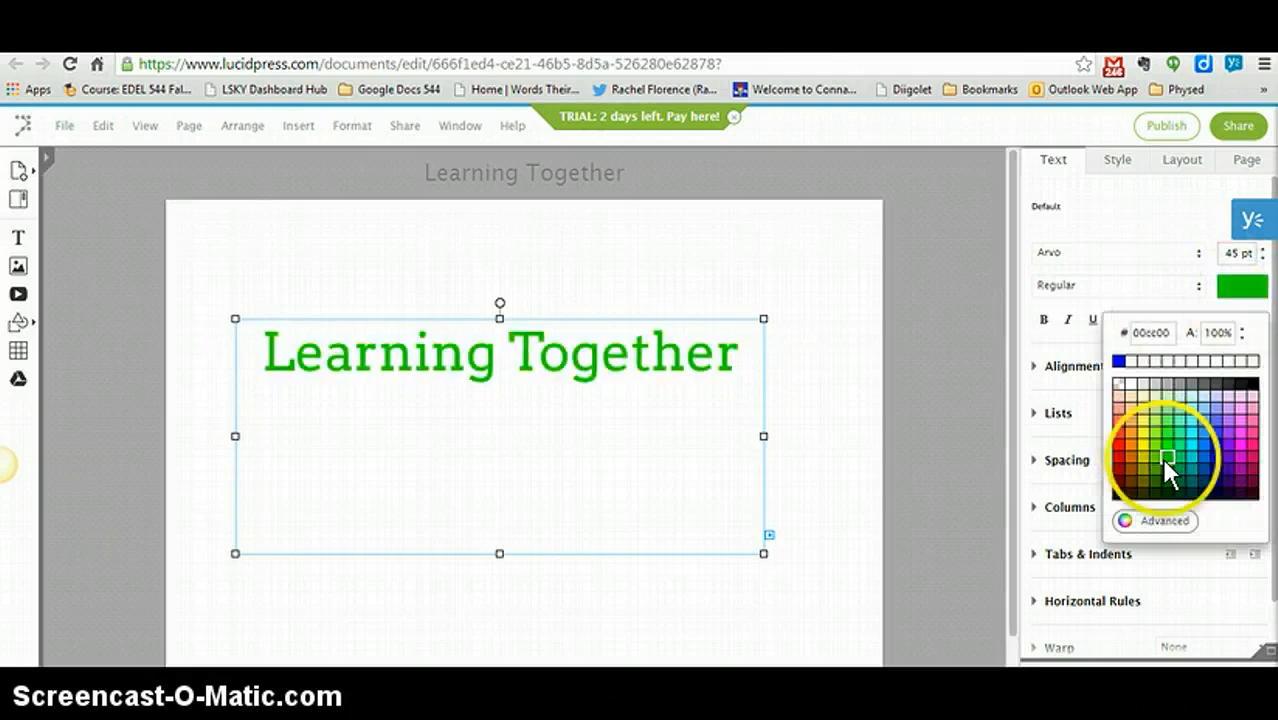
left_click(1163, 459)
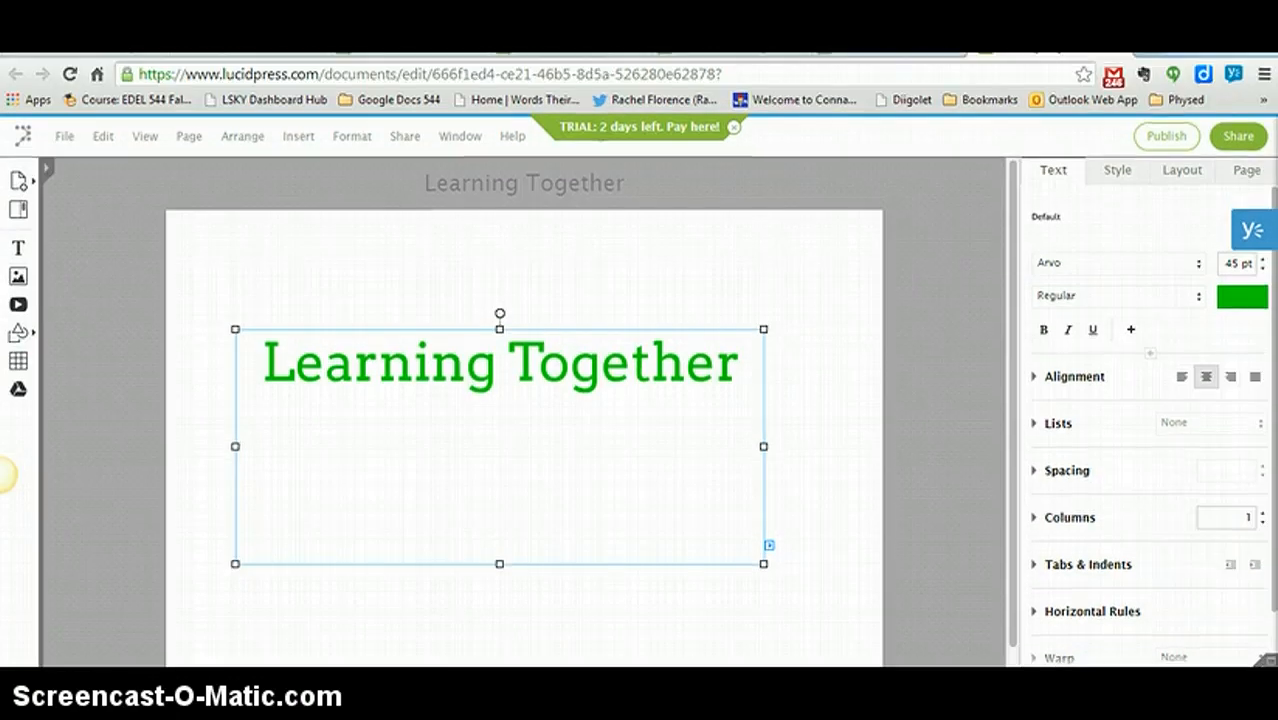
Step: Apply a horizontal Wave warp to the "Learning Together" heading with a bend of -8%
left_click_drag(1272, 528, 1272, 585)
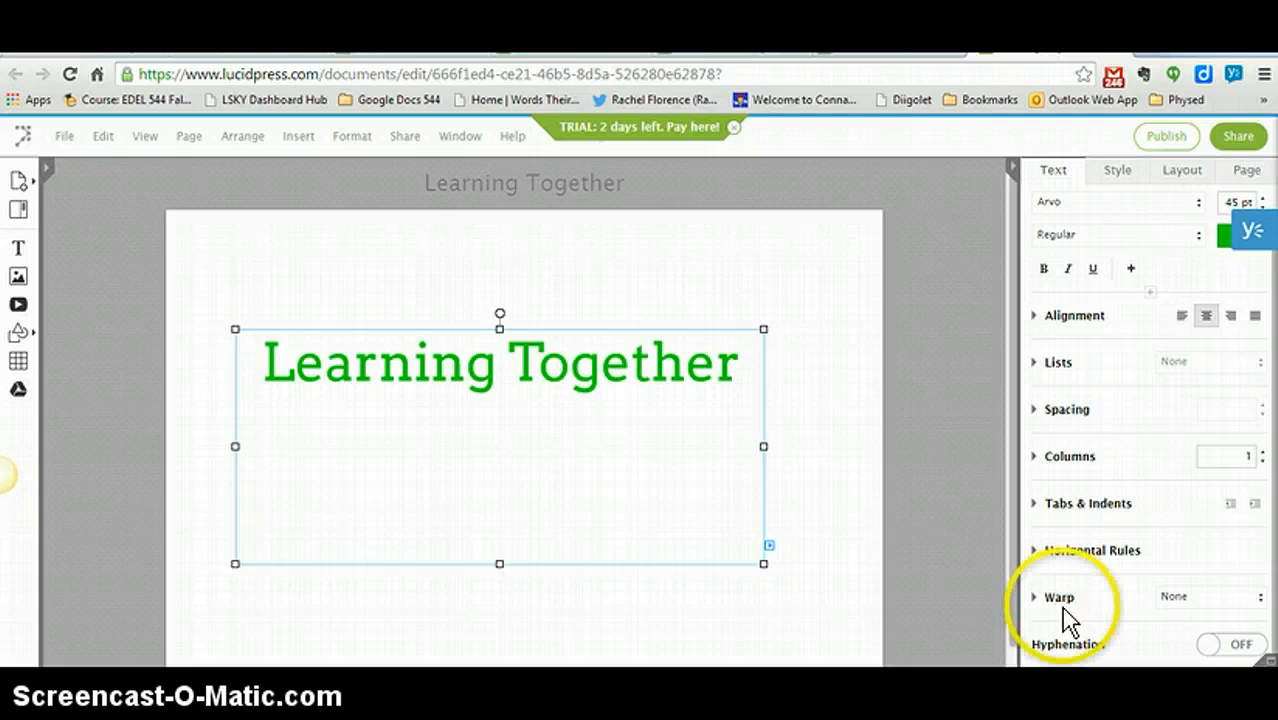
left_click(1262, 604)
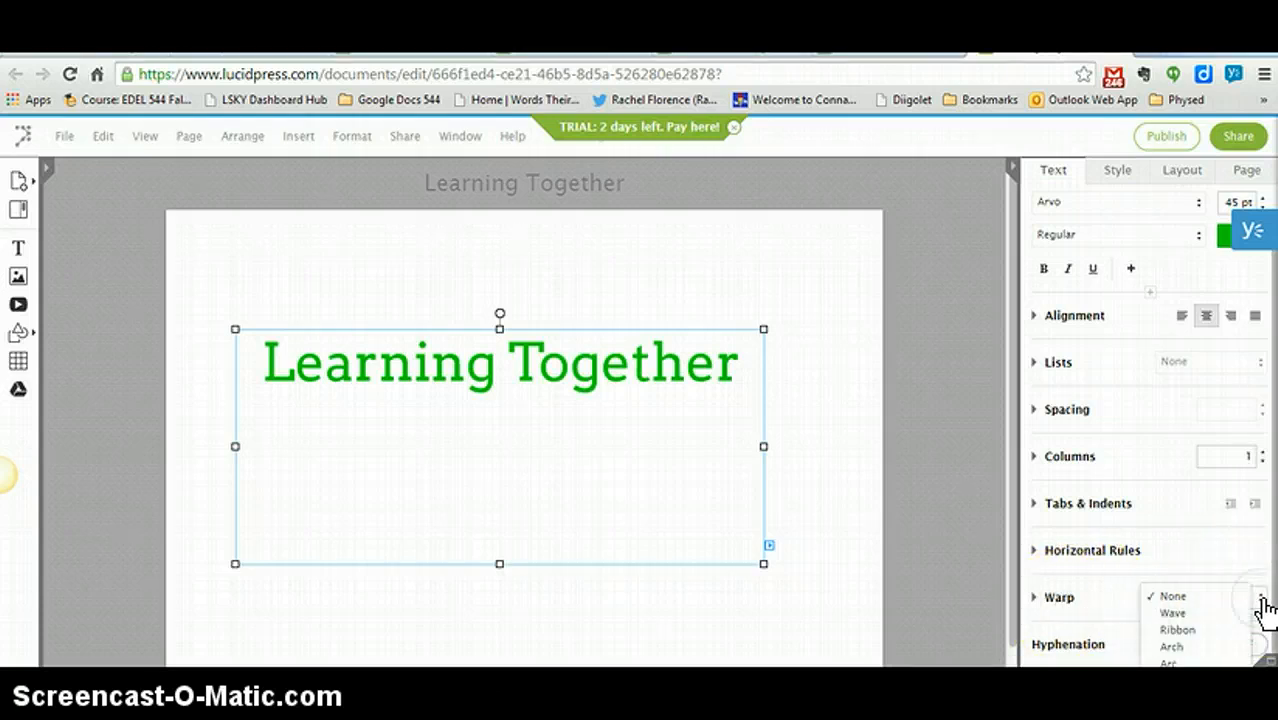
left_click(1180, 614)
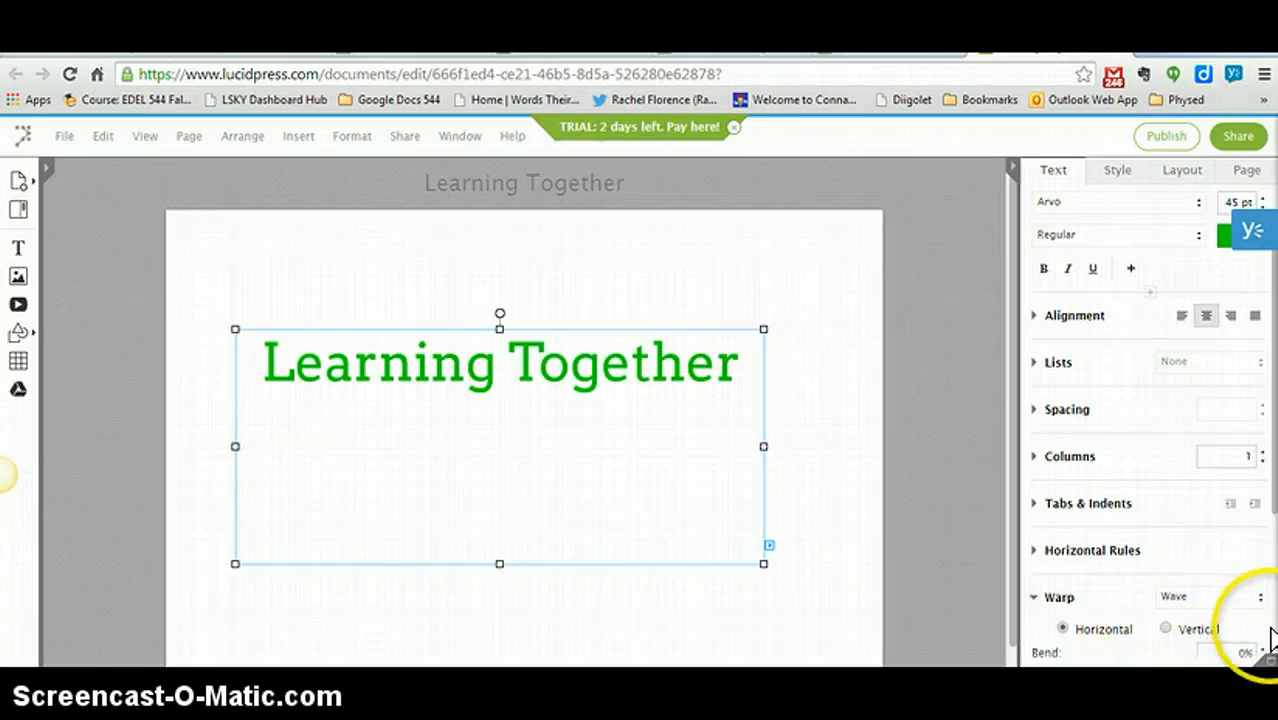
left_click_drag(1271, 513, 1273, 548)
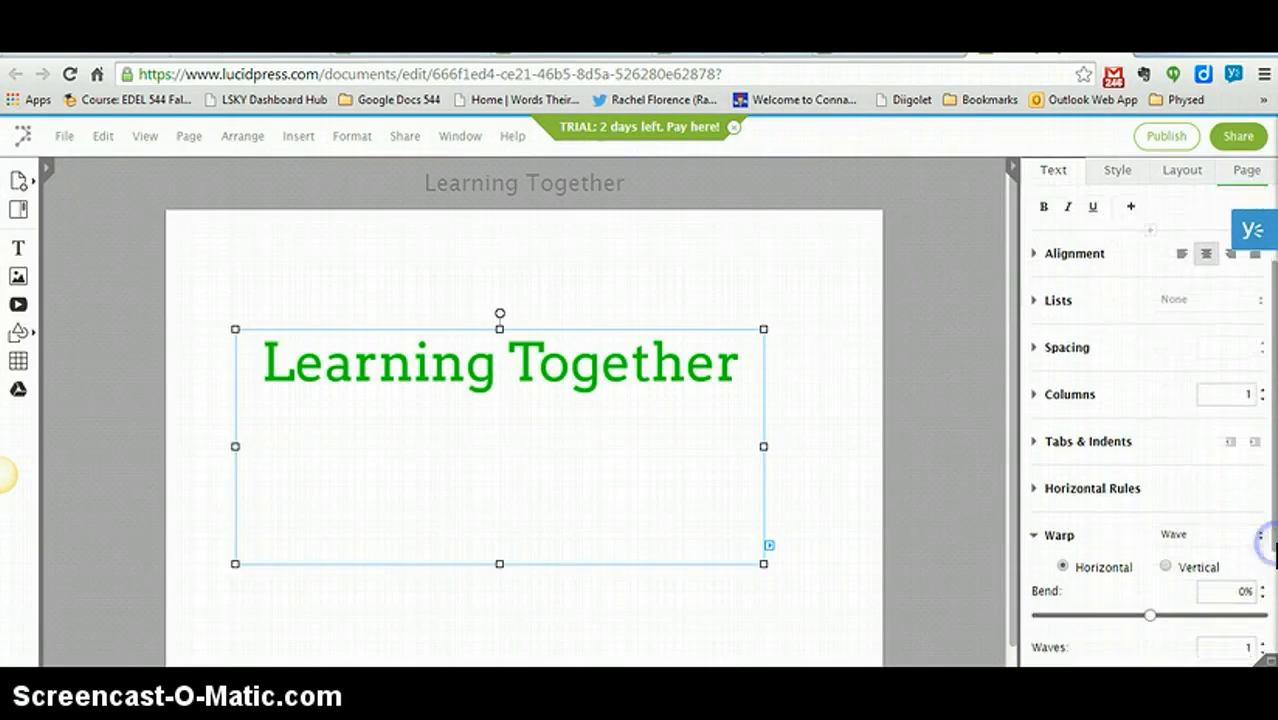
left_click_drag(1152, 615, 1149, 617)
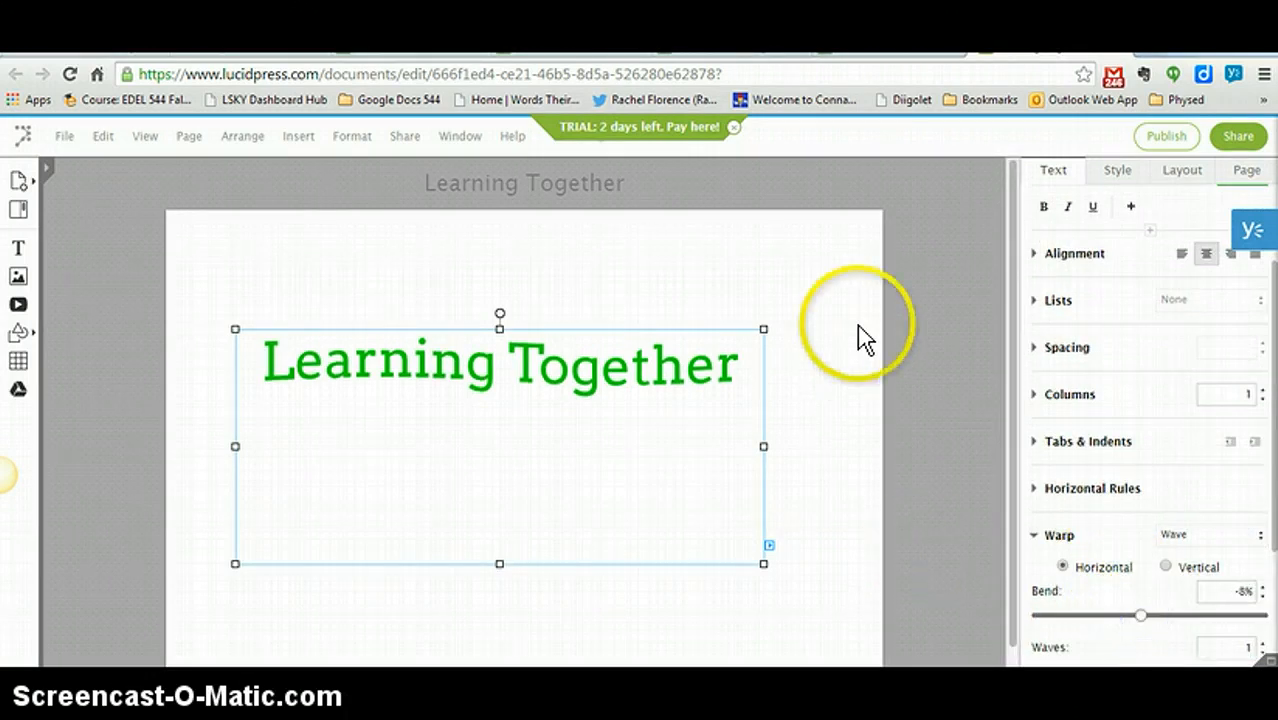
Step: Increase the heading's Wave warp bend to 91% and switch the warp direction to vertical
double_click(737, 363)
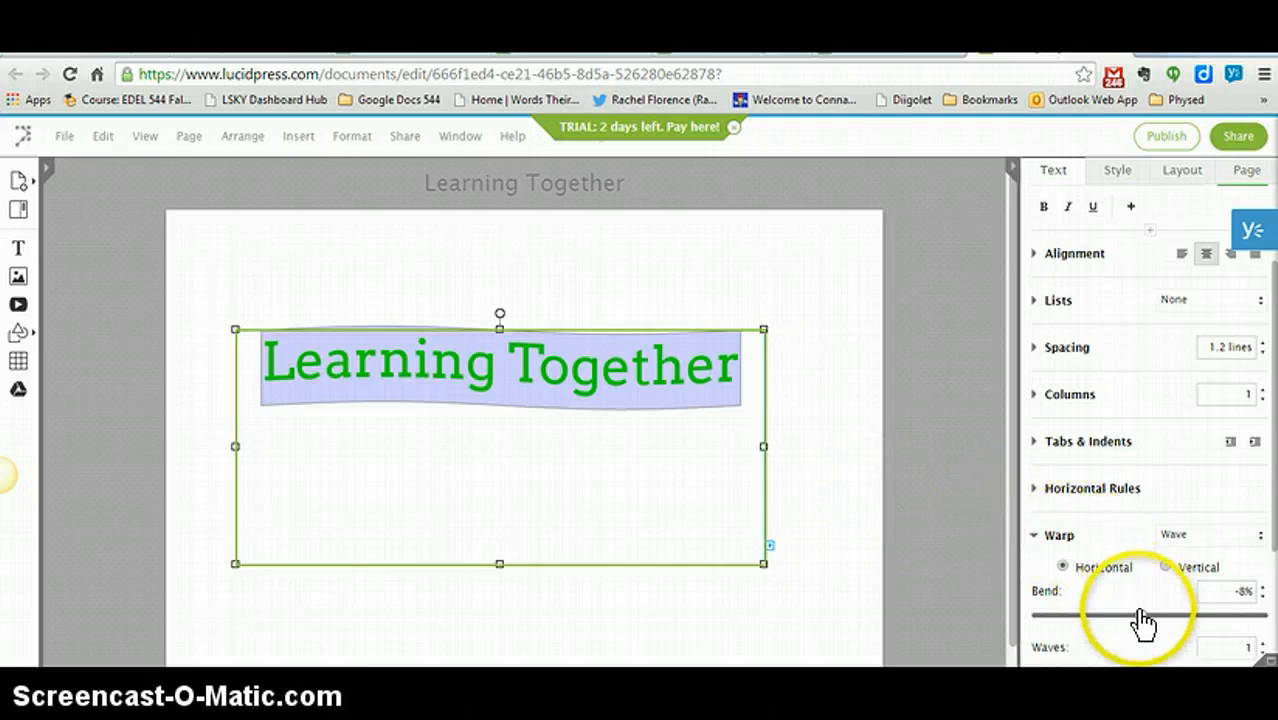
left_click_drag(1146, 622, 1112, 628)
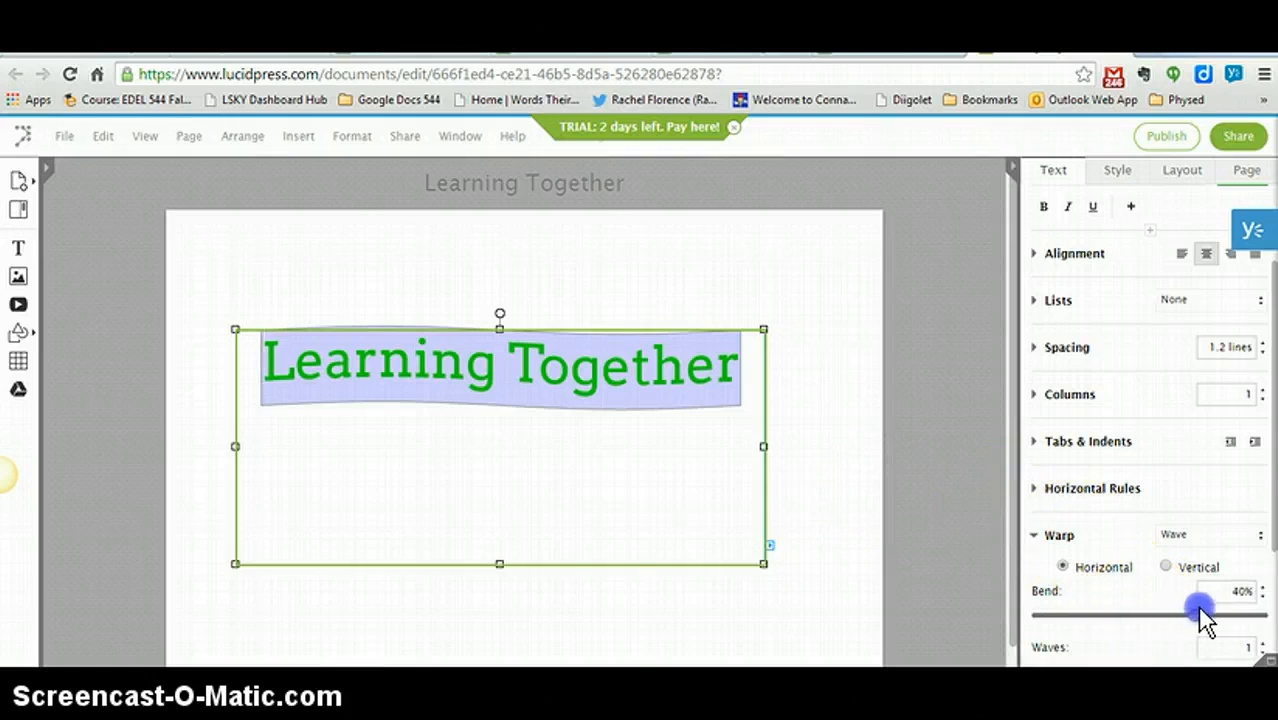
left_click_drag(1254, 621, 1256, 622)
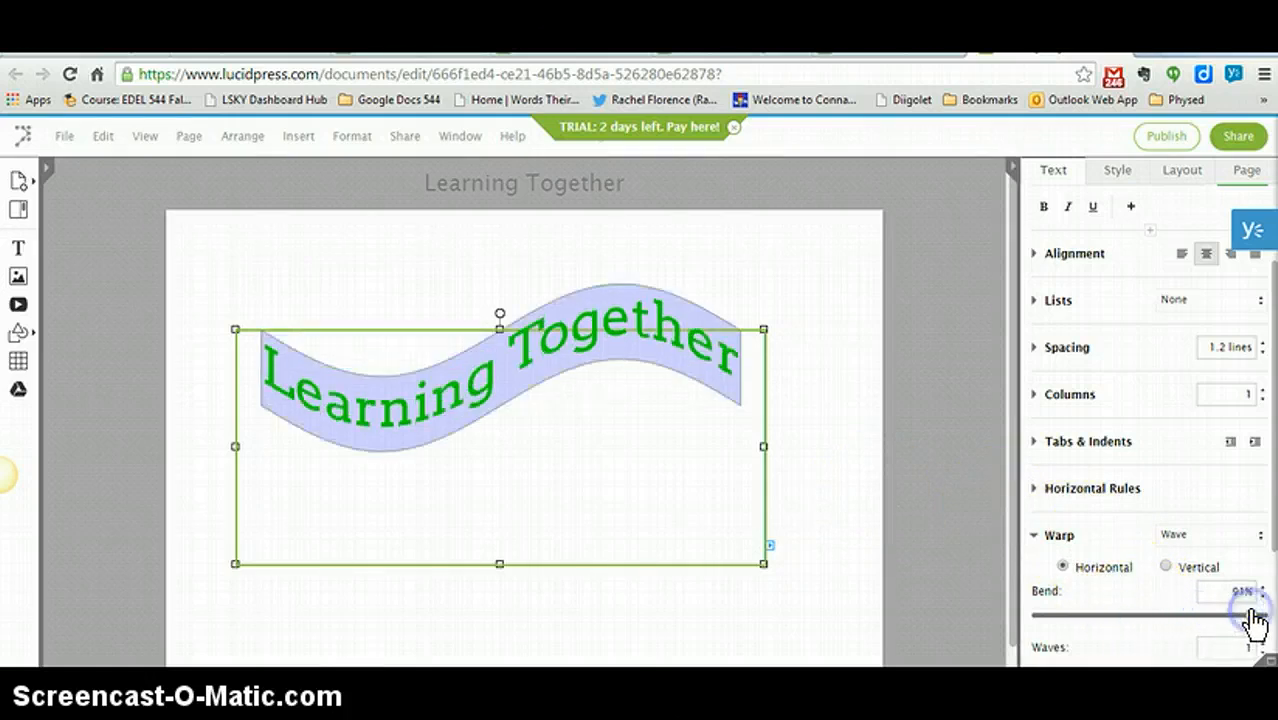
left_click(1167, 568)
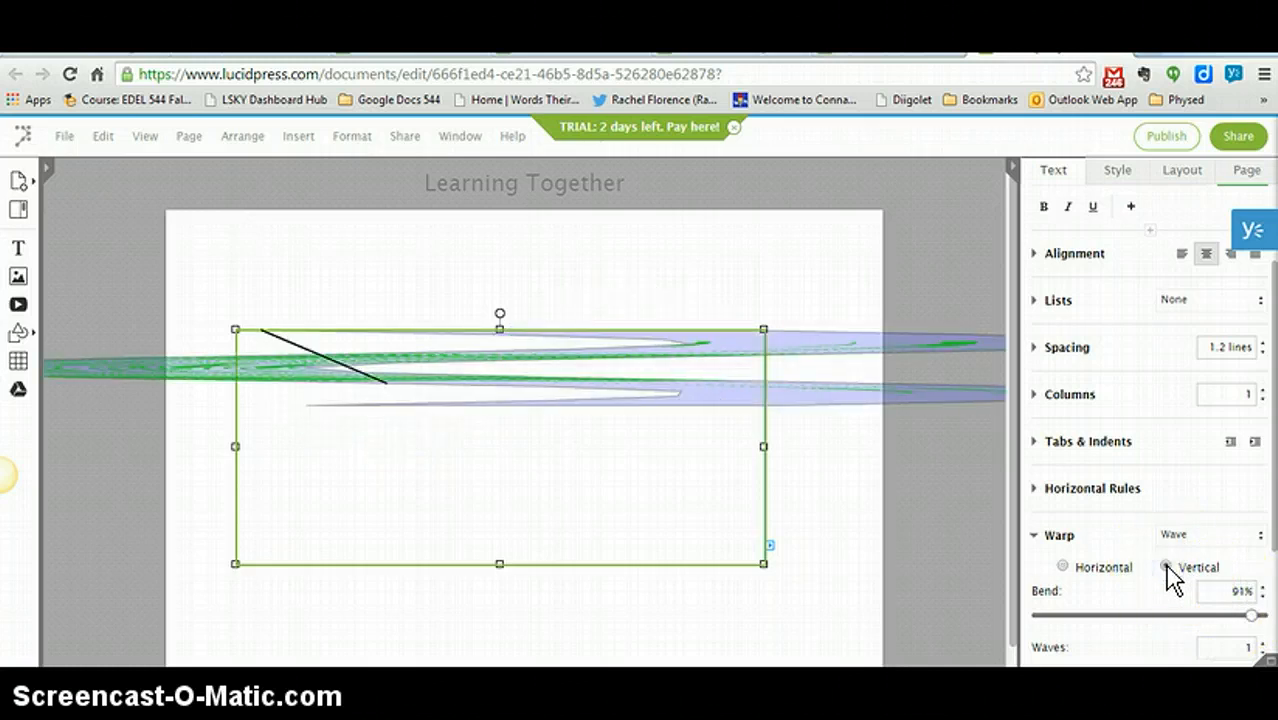
Step: Switch the "Learning Together" heading's warp direction to horizontal and try the Arch and Ribbon warp styles
left_click(1063, 567)
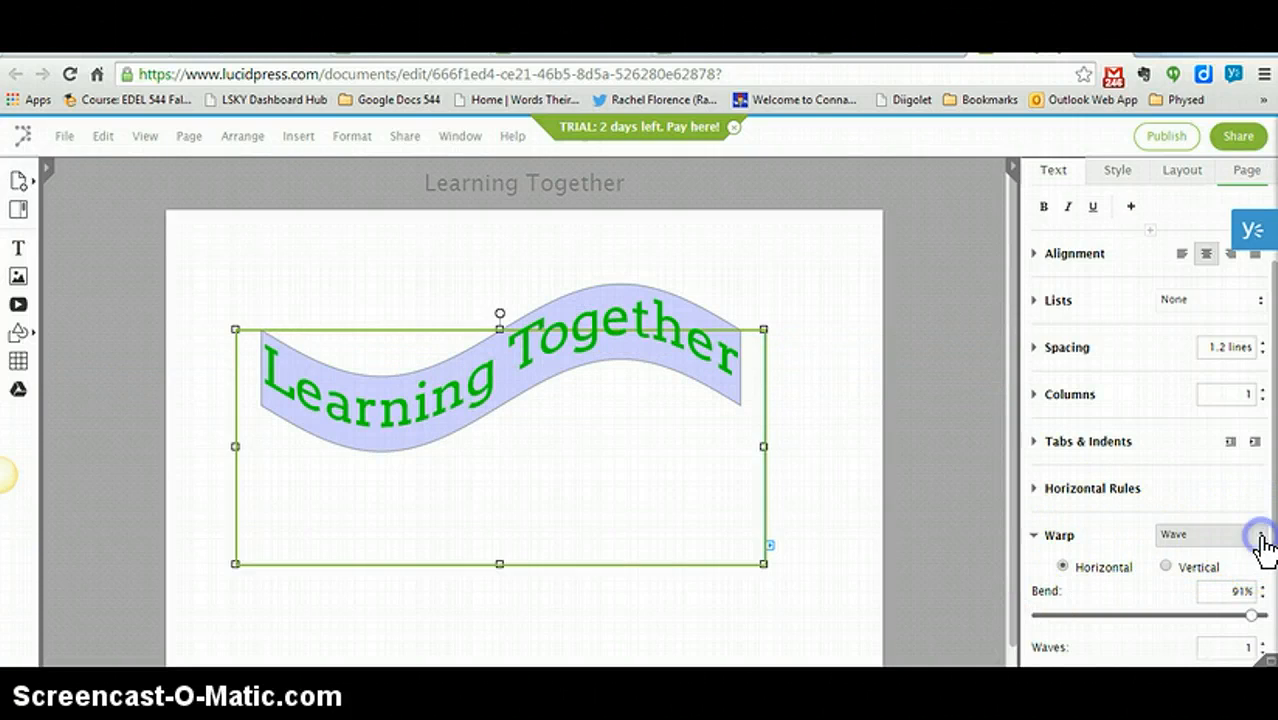
left_click(1259, 542)
left_click(1177, 581)
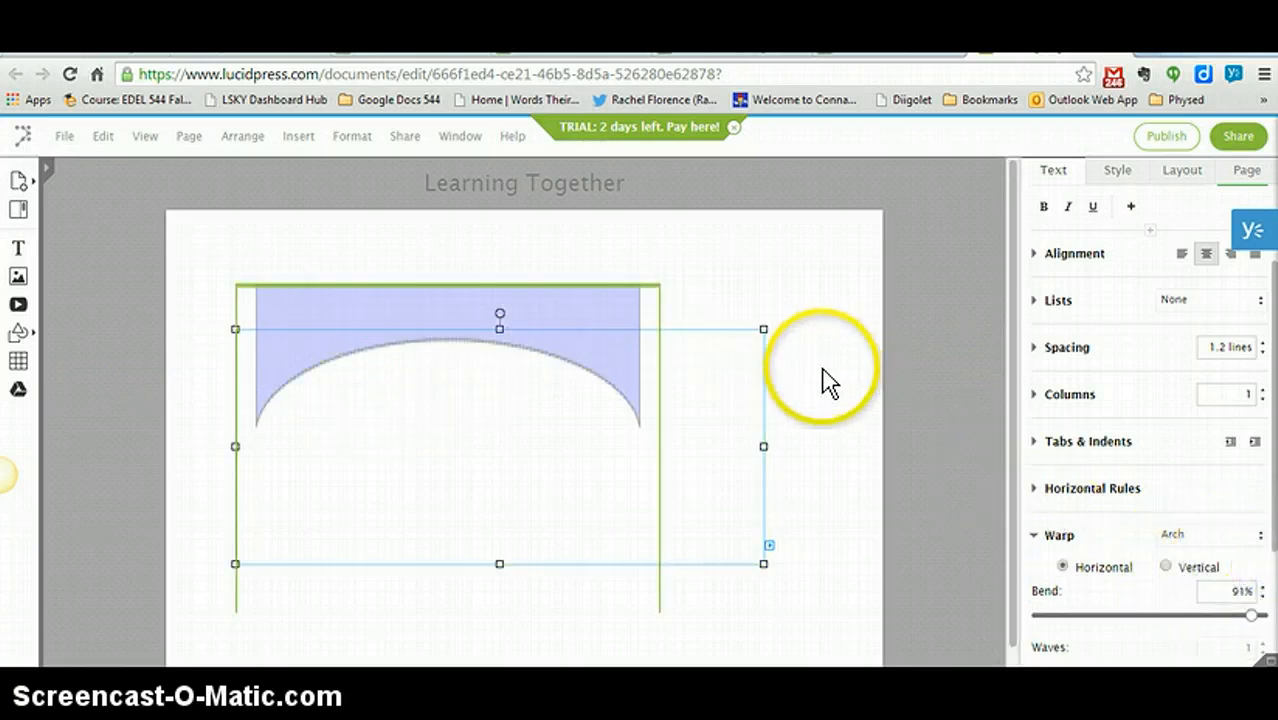
left_click(1262, 540)
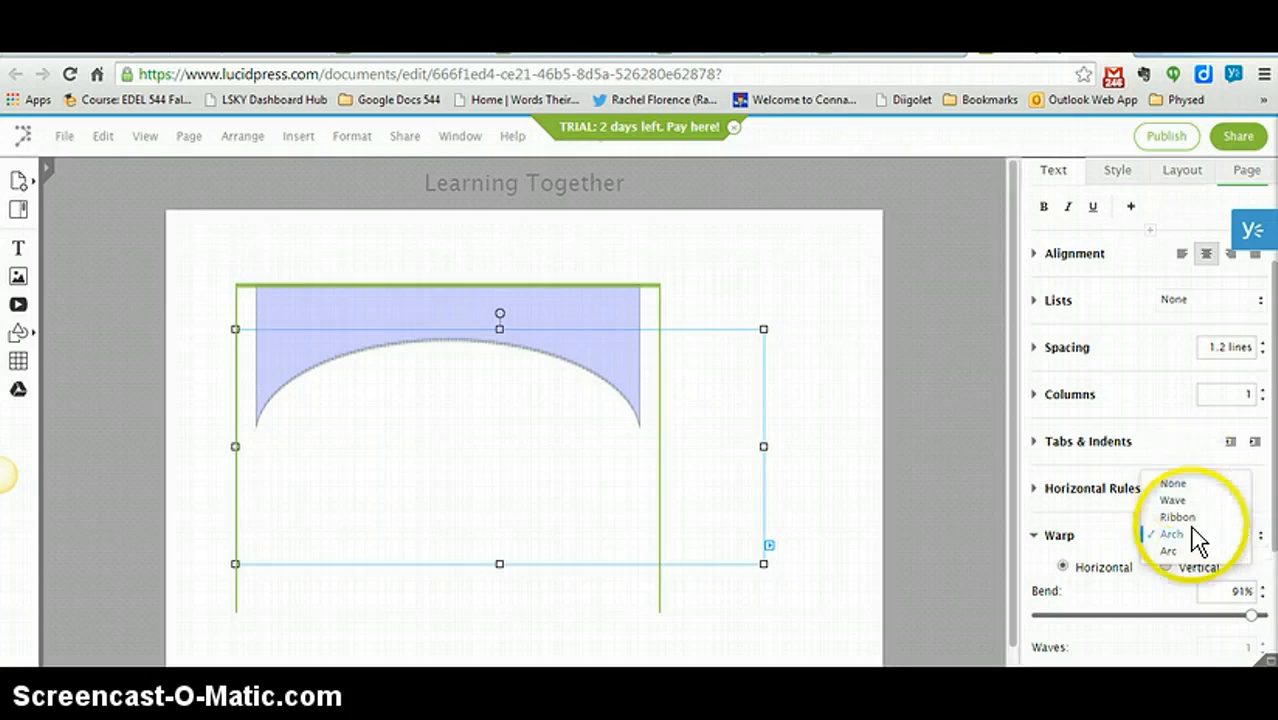
left_click(1180, 517)
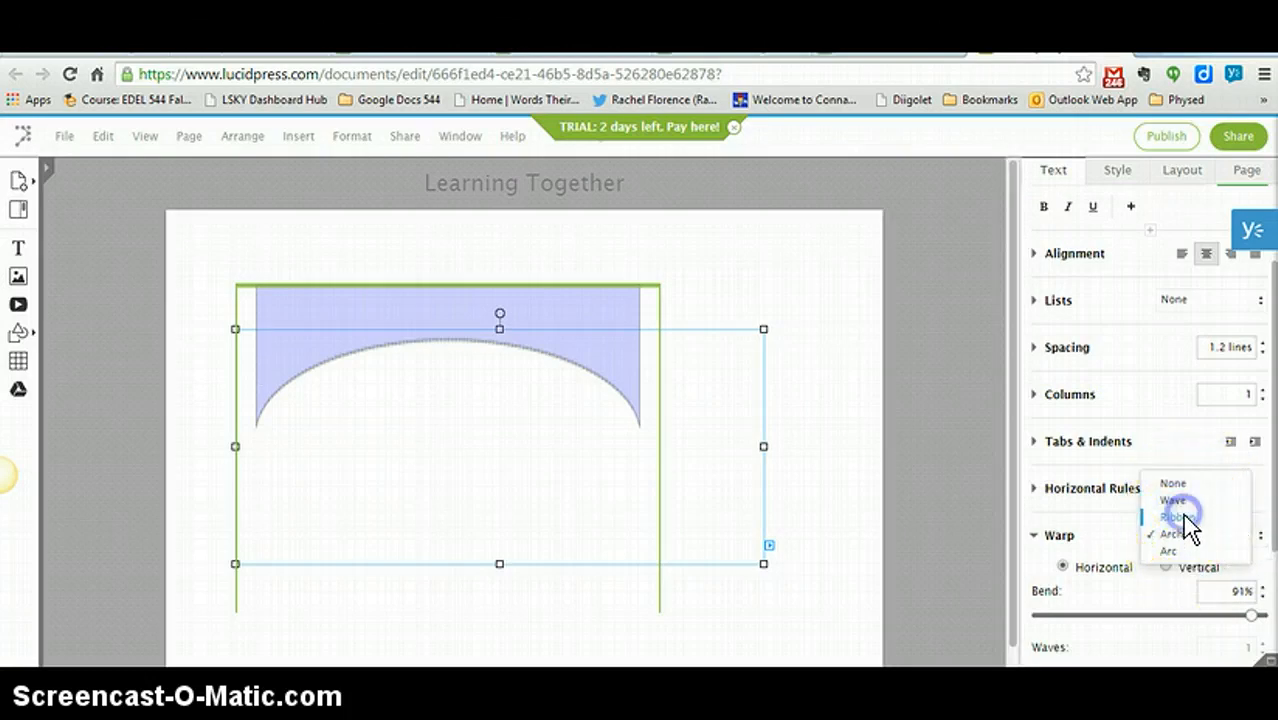
Step: Set the heading's warp to Wave with a 34% bend and move the heading up near the page's top edge
left_click(1262, 540)
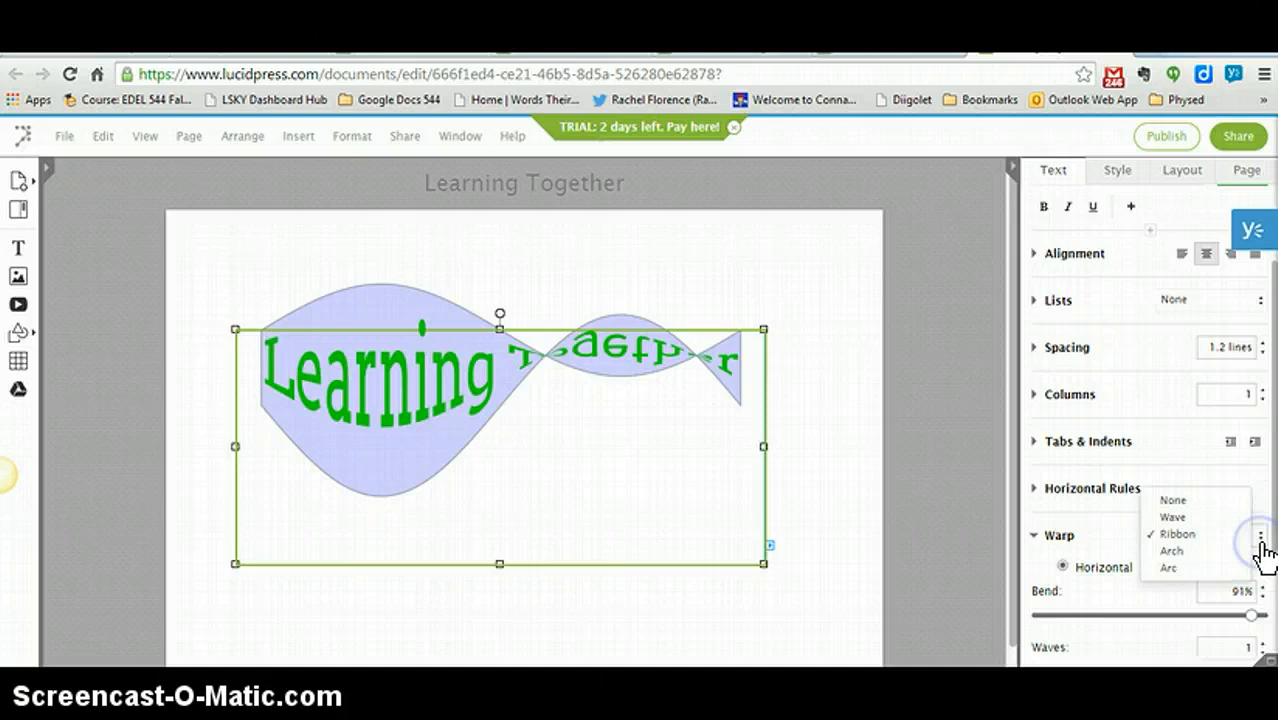
left_click(1173, 517)
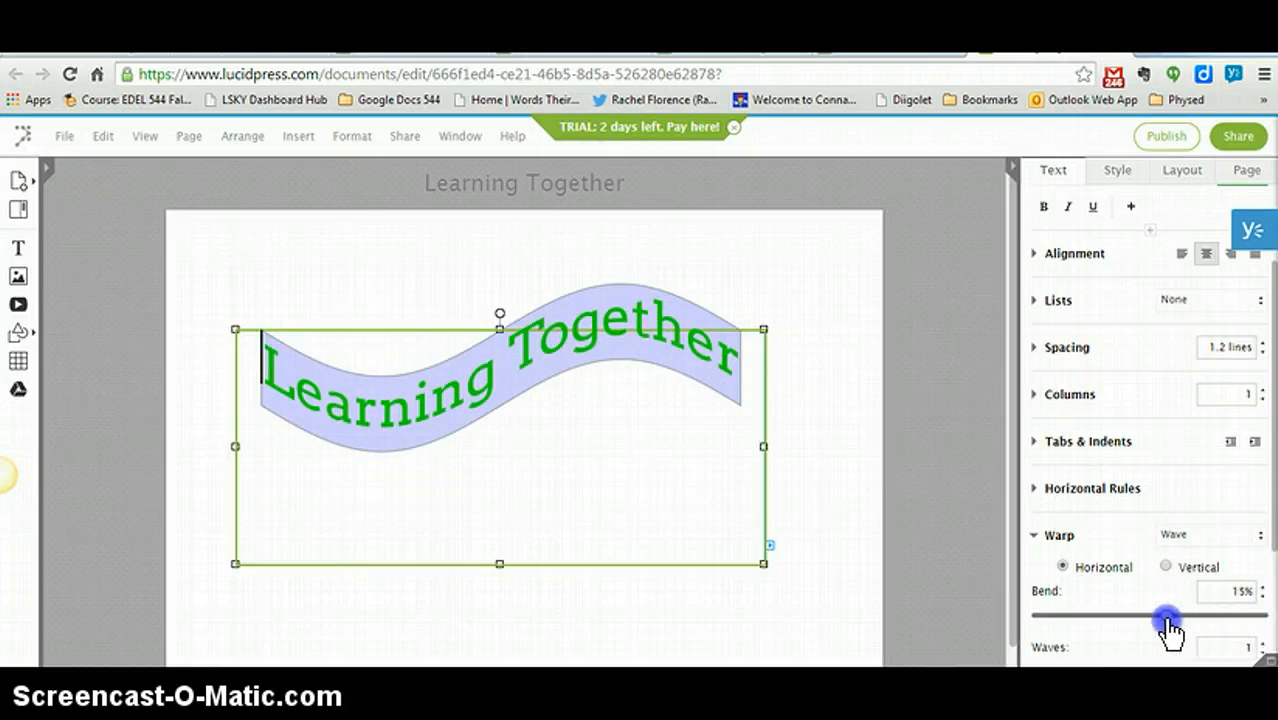
left_click_drag(1188, 628, 1193, 630)
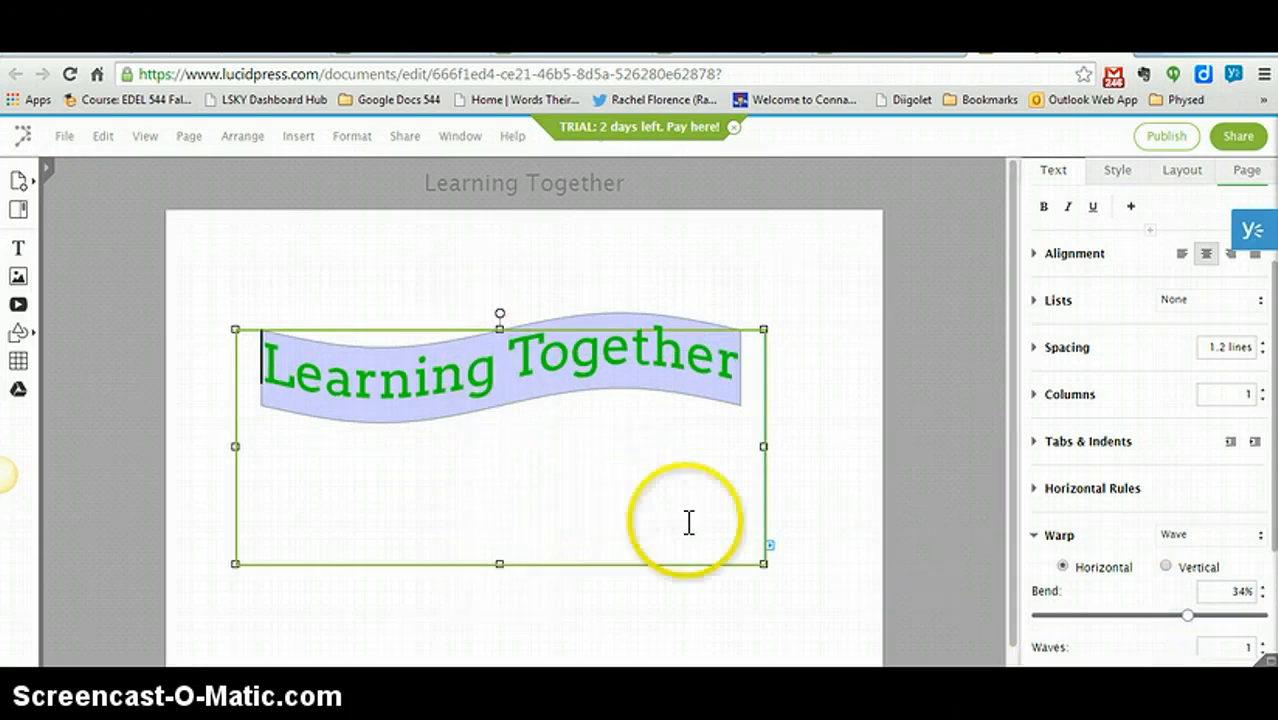
left_click(912, 502)
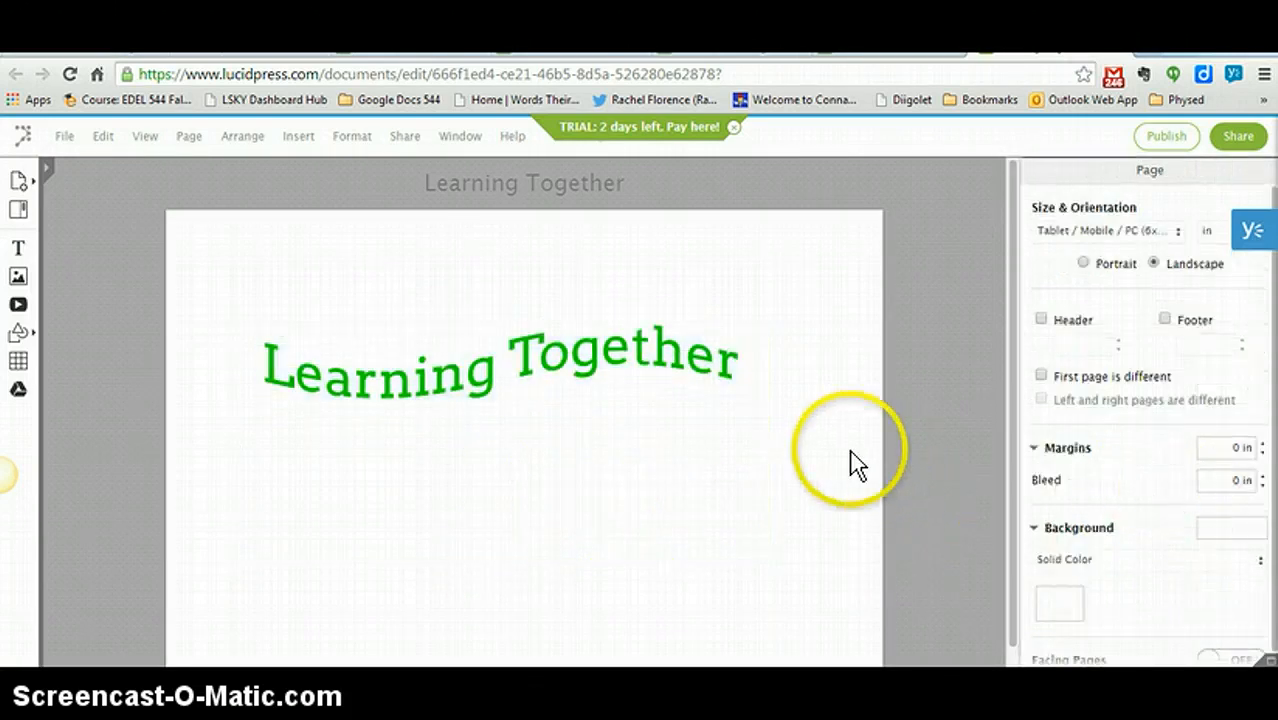
left_click_drag(579, 357, 599, 265)
left_click(640, 537)
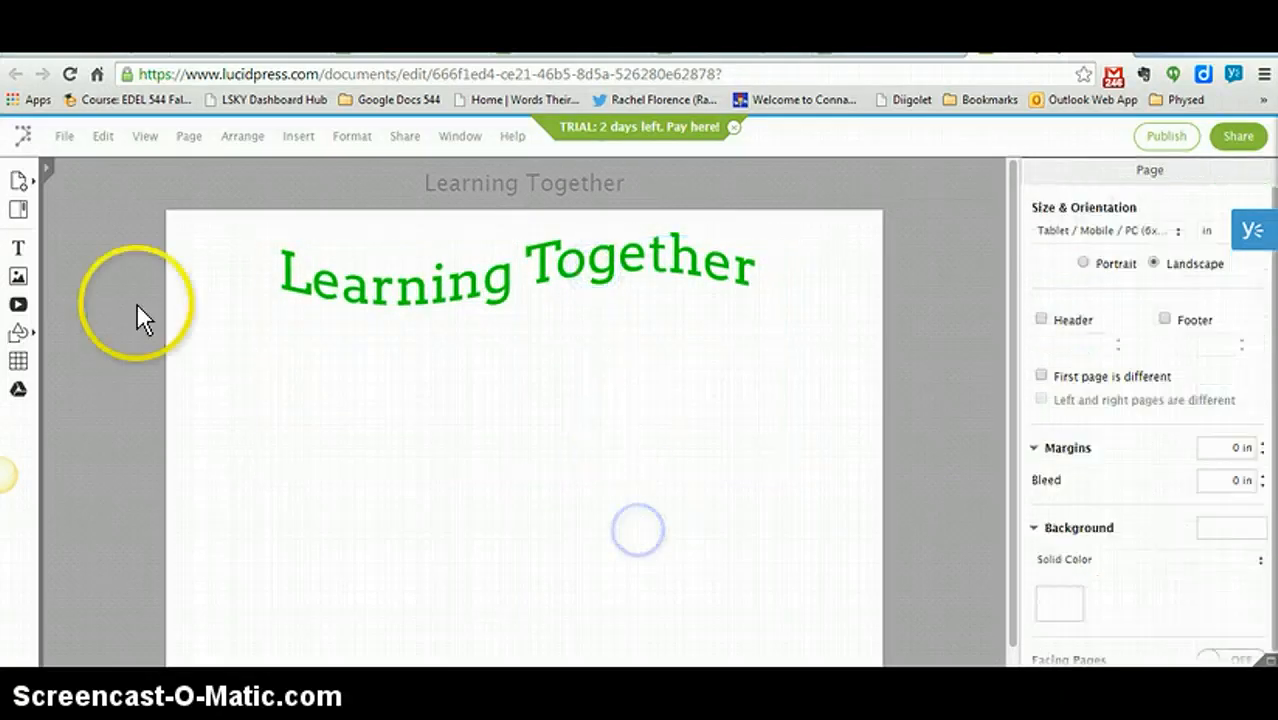
Step: Insert a video with the link copied from the YouTube page of "Into the Woods - Bigfoot Boy #1" as its source
left_click(19, 305)
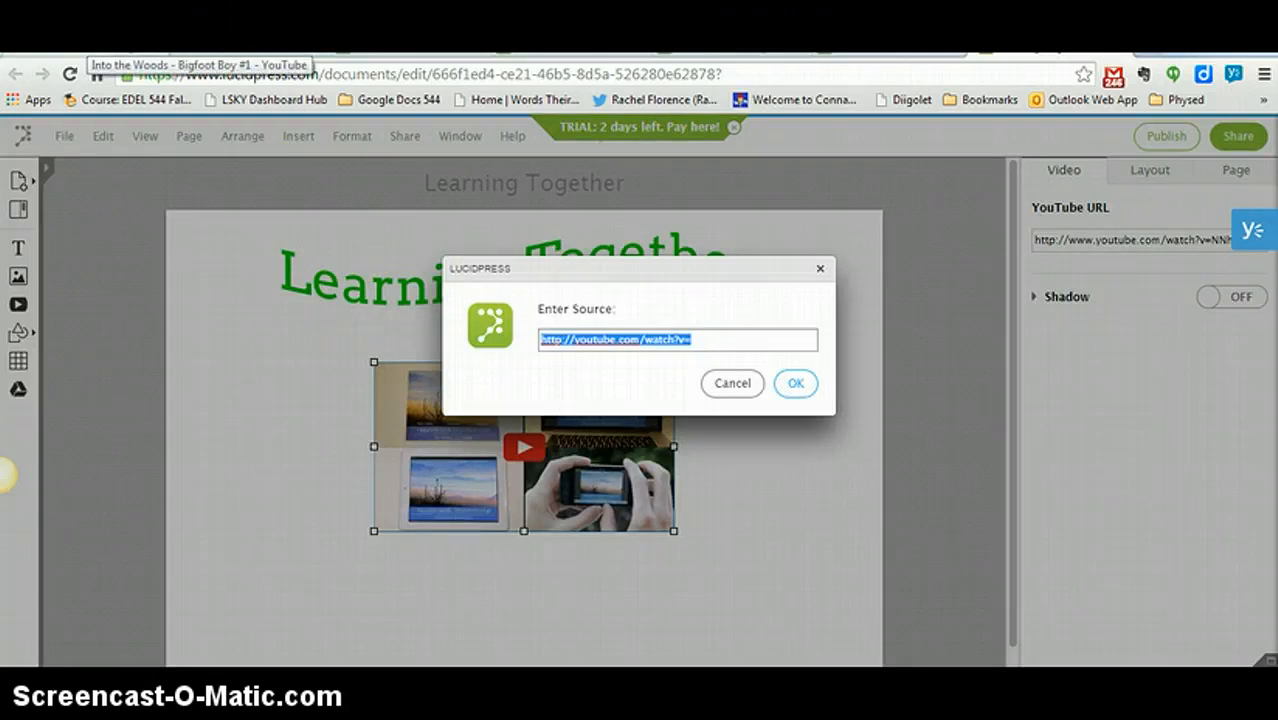
left_click(88, 48)
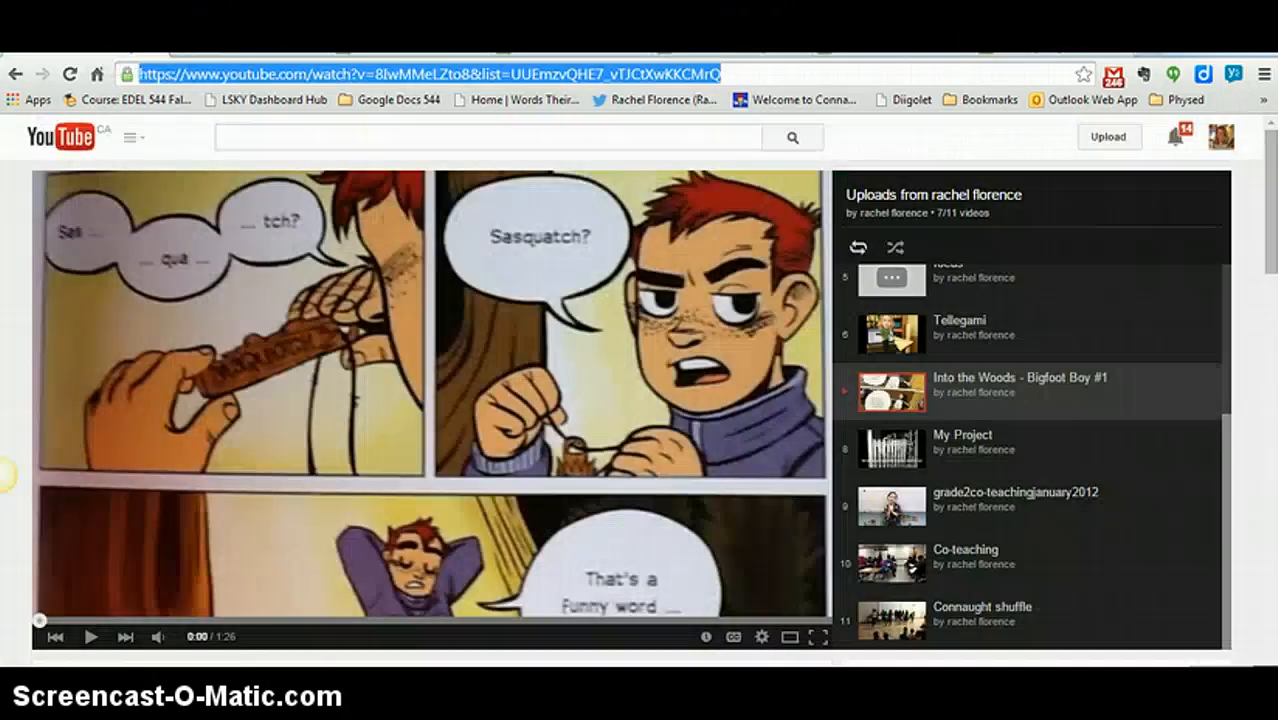
left_click(356, 70)
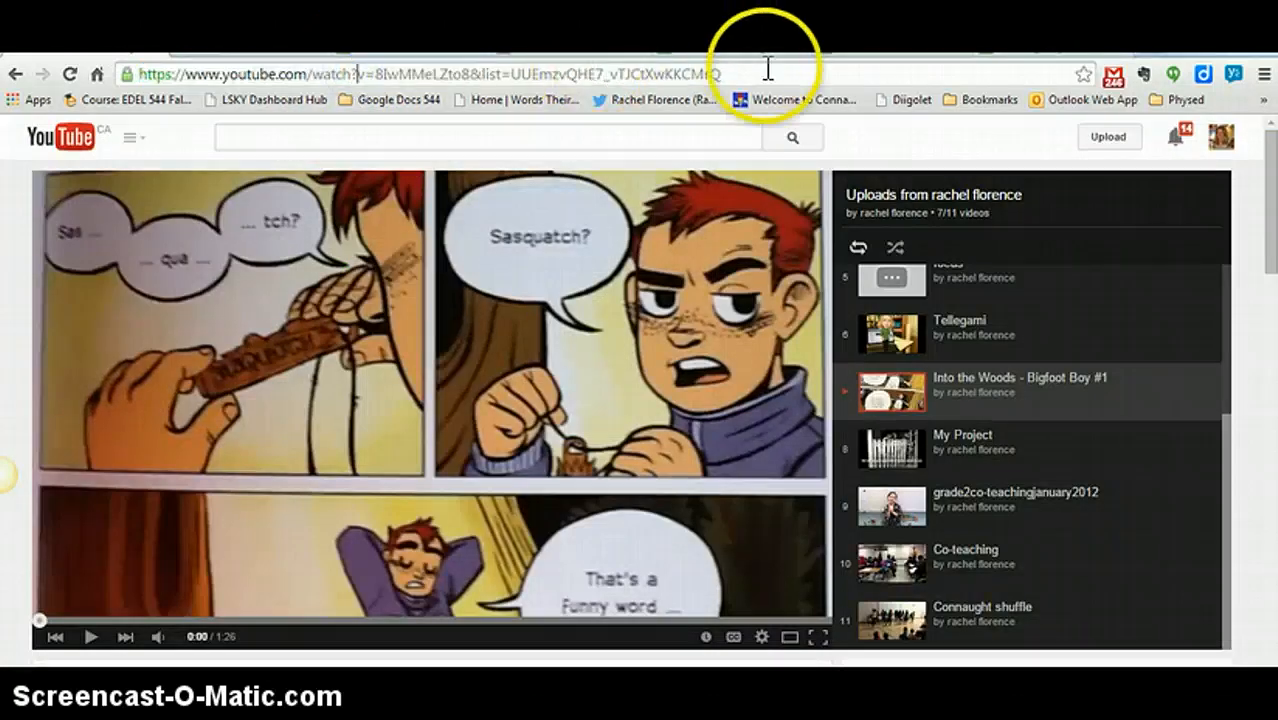
left_click_drag(750, 71, 105, 70)
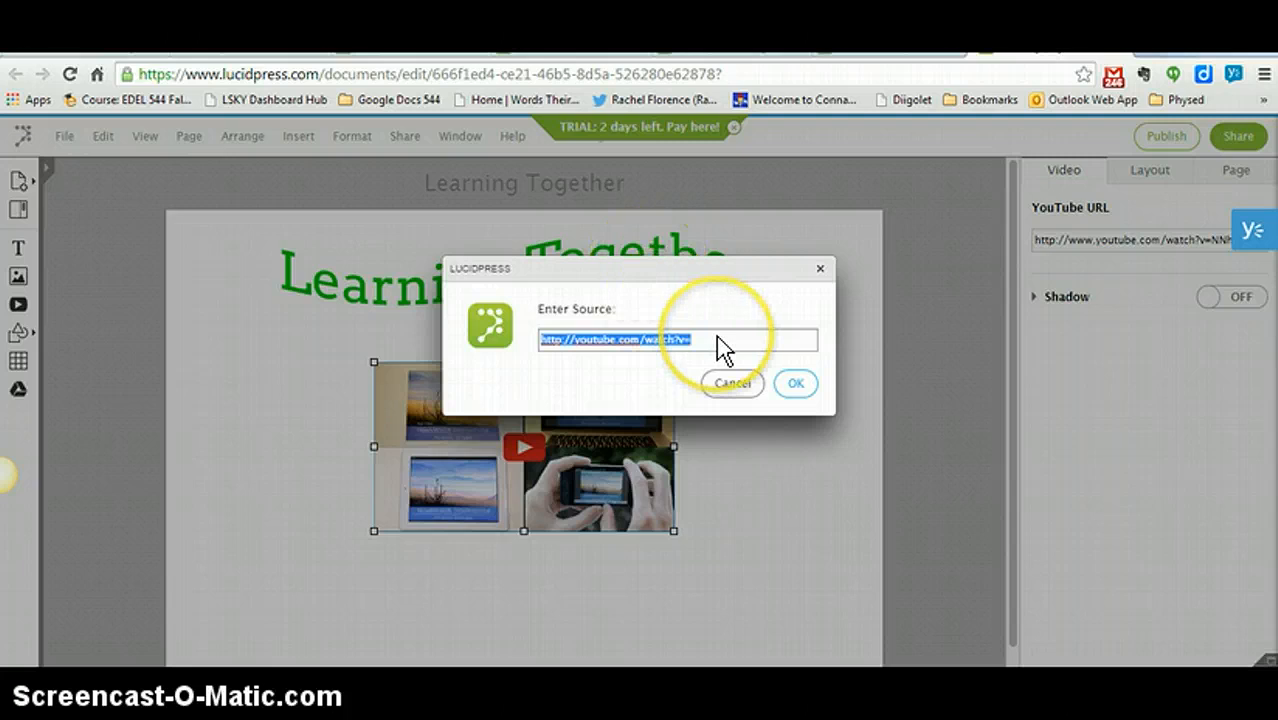
key("ctrl+v")
left_click(795, 384)
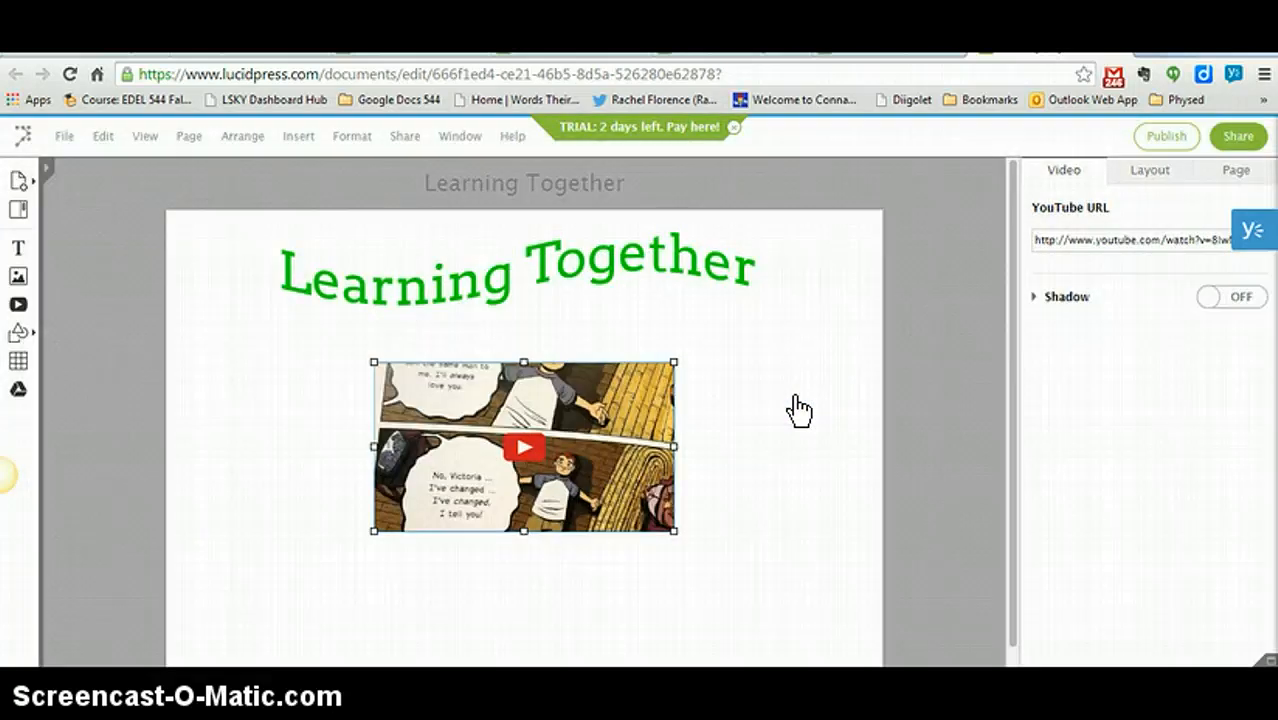
left_click(512, 135)
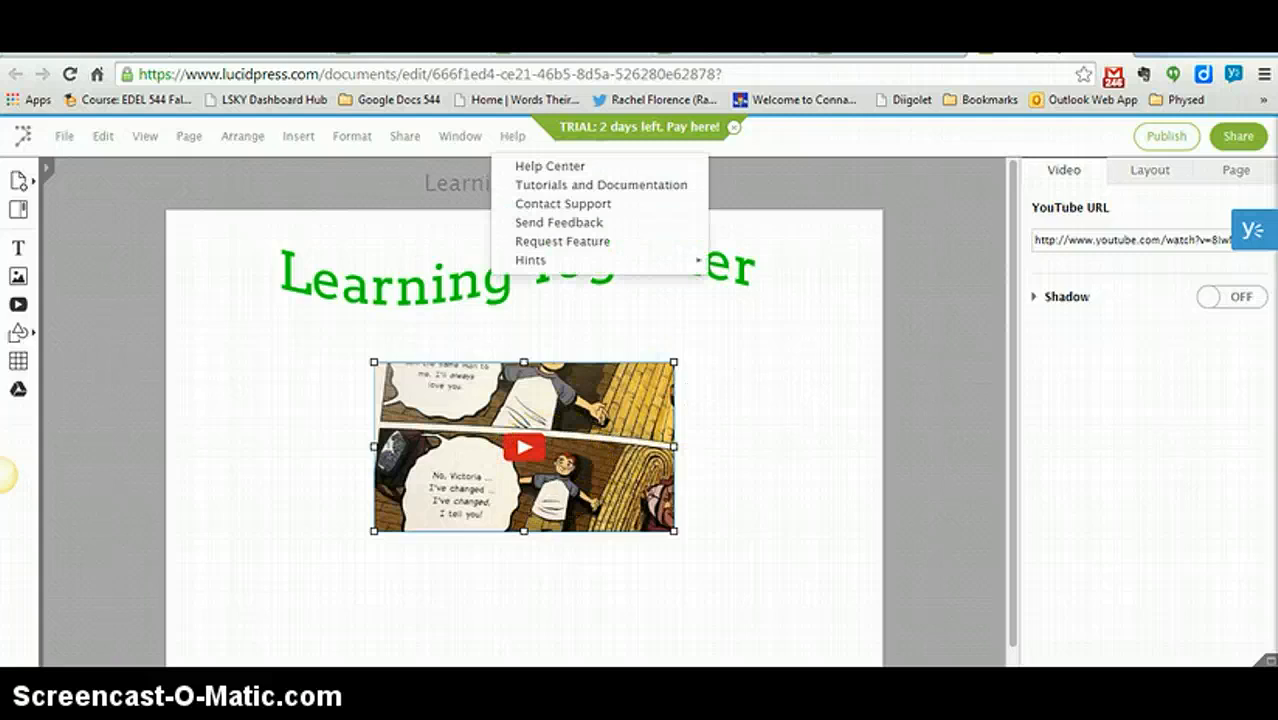
left_click(941, 336)
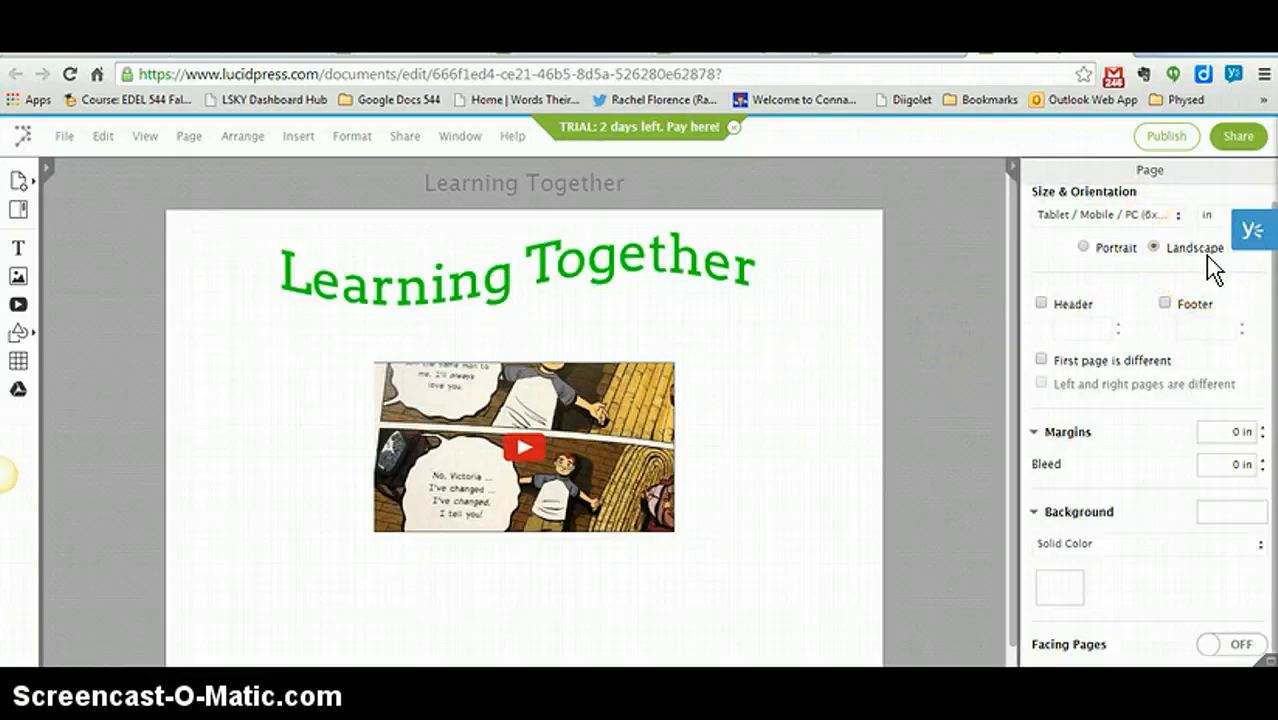
Step: Turn on the video's shadow and move the video to about X 15, Y 104, near the page's left edge below the heading
left_click(608, 462)
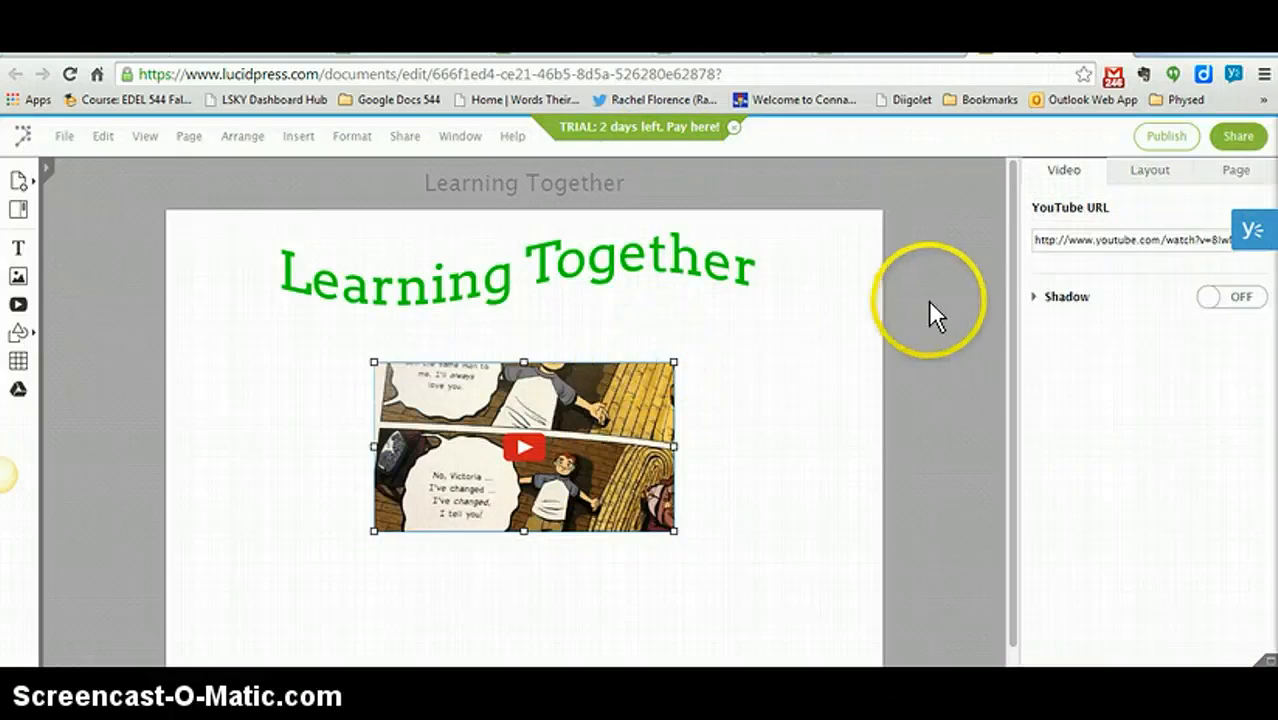
left_click(1213, 300)
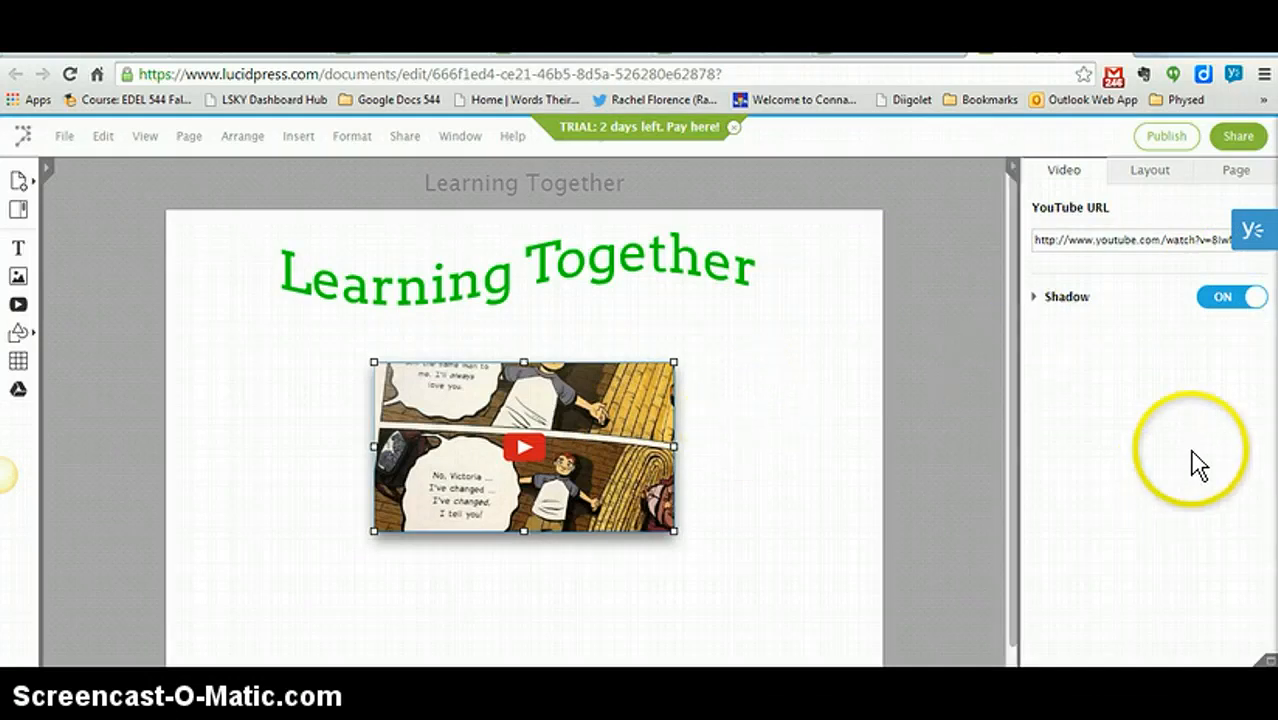
left_click_drag(1016, 294, 1030, 360)
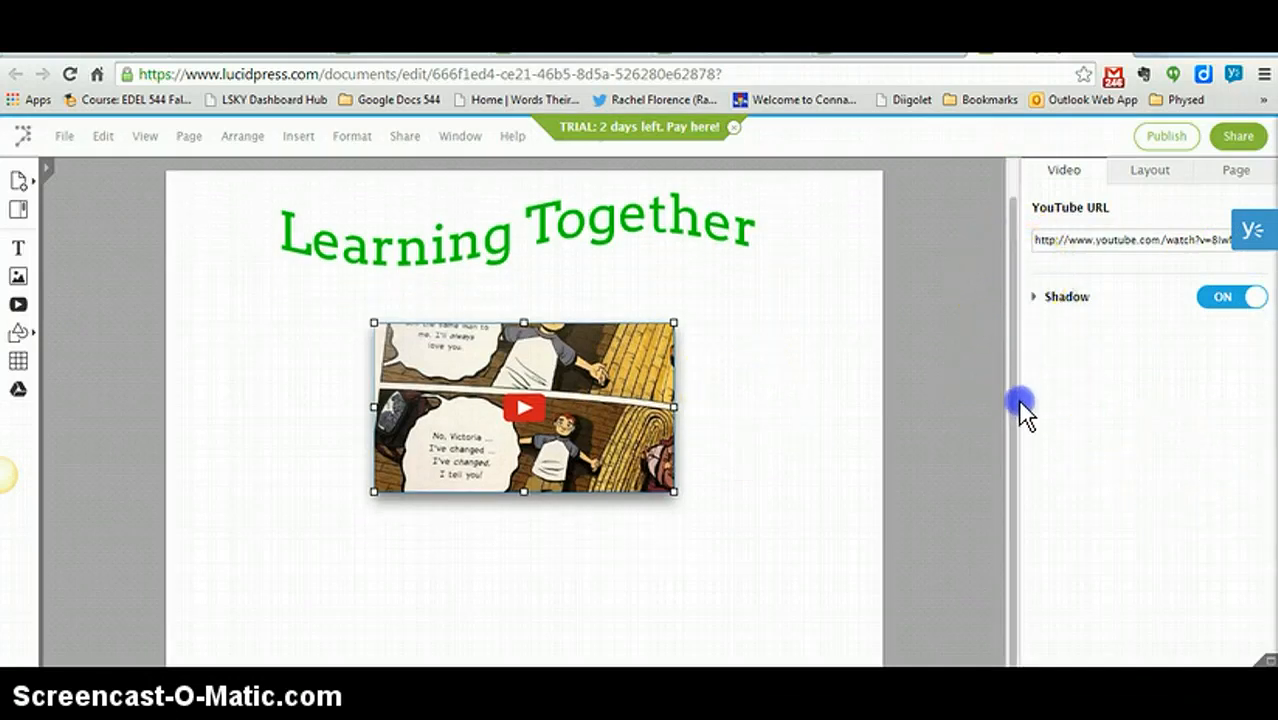
left_click_drag(512, 458, 314, 420)
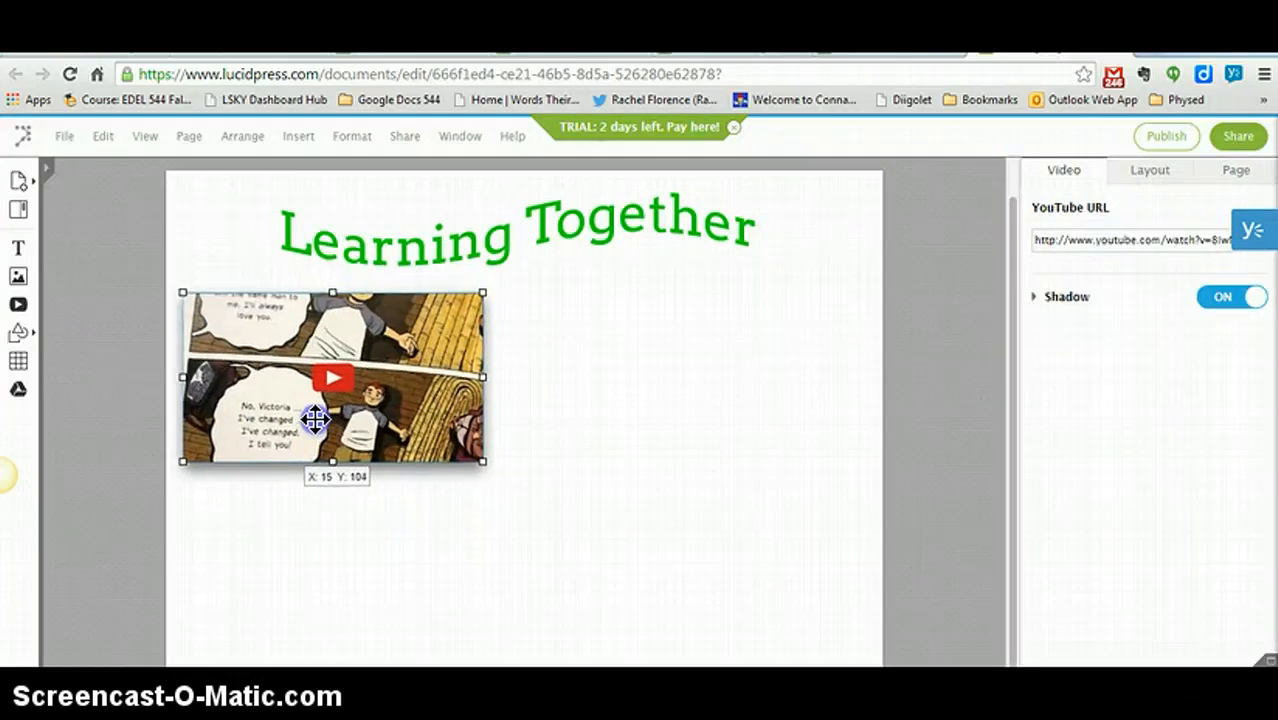
Step: Insert a scroll area in the middle of the page
left_click(18, 212)
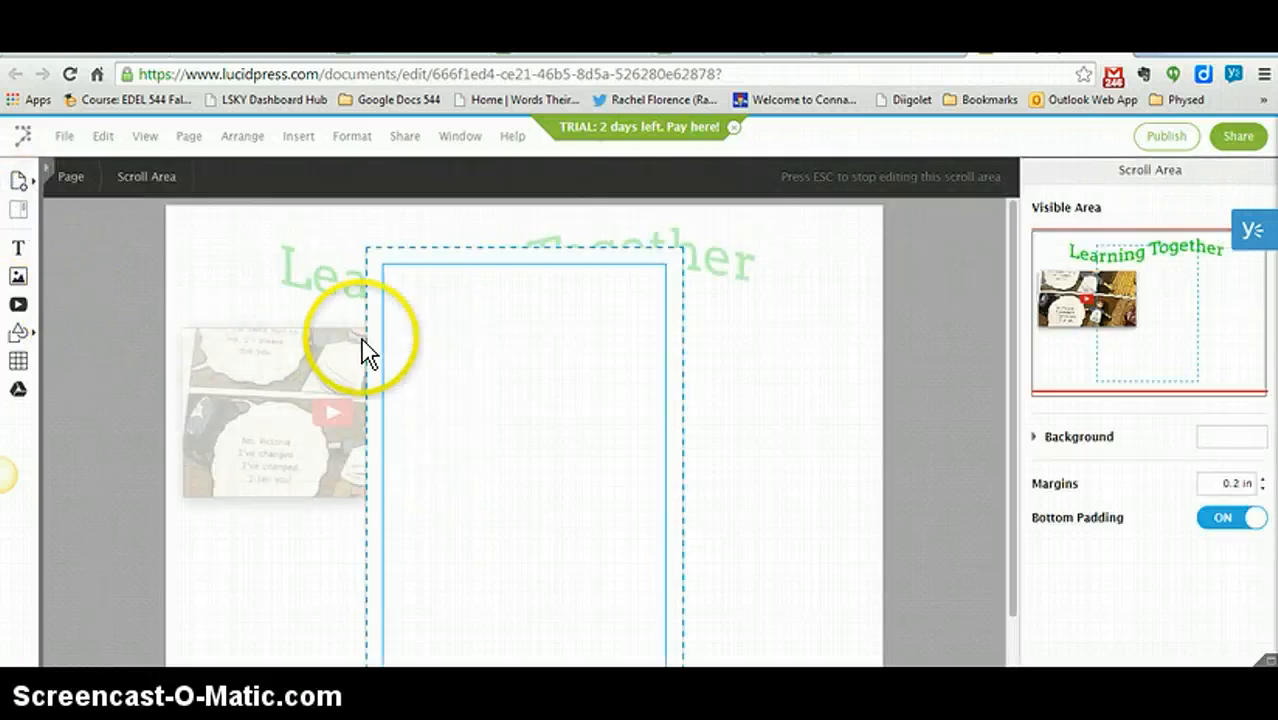
left_click(529, 536)
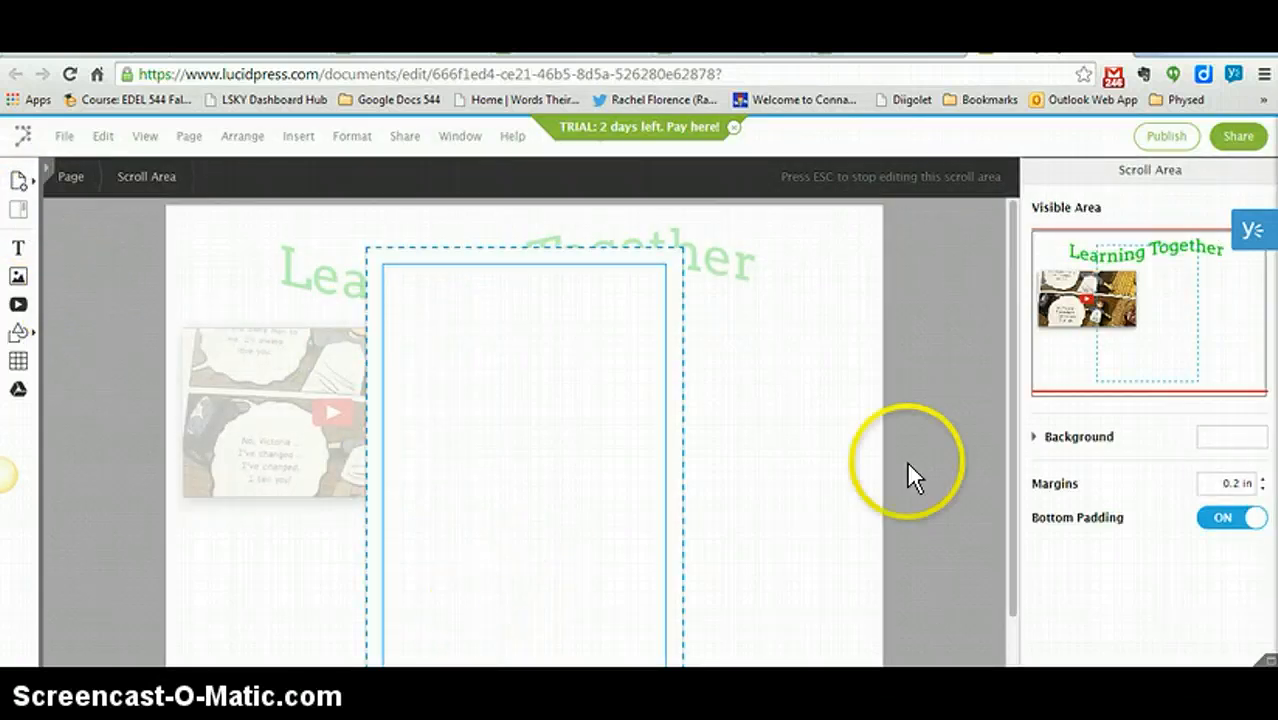
left_click(1160, 355)
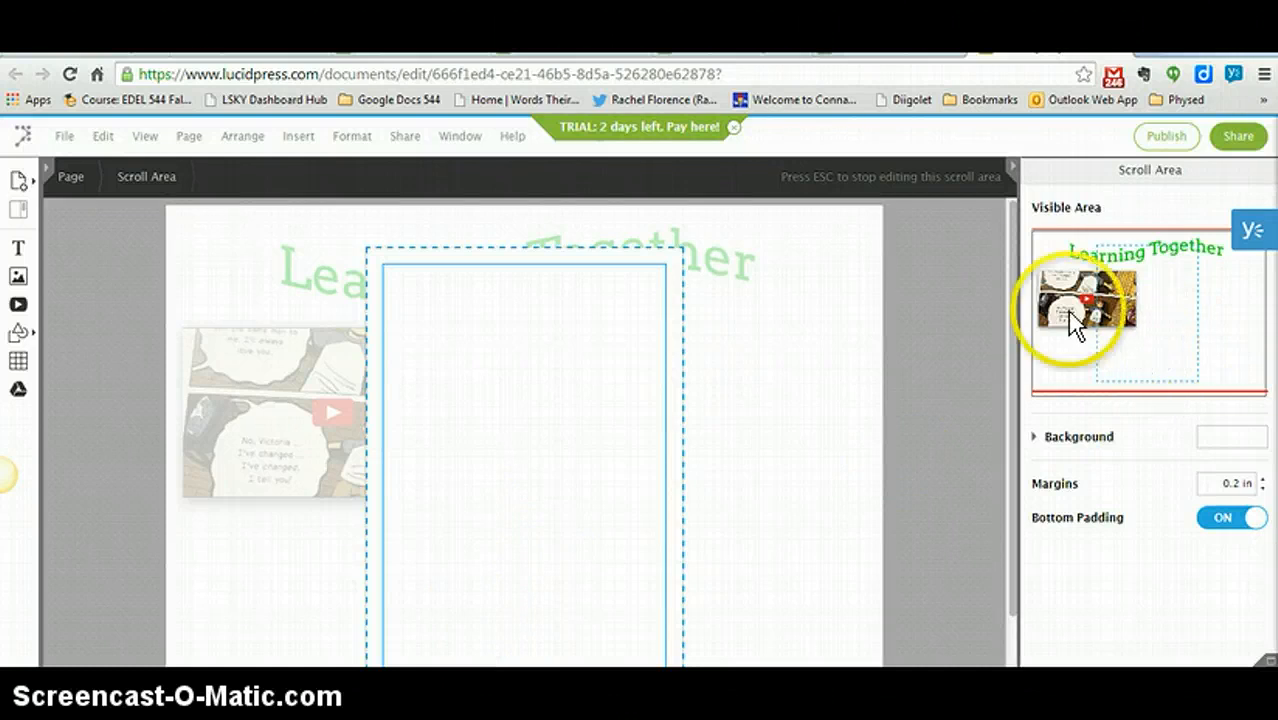
left_click(610, 340)
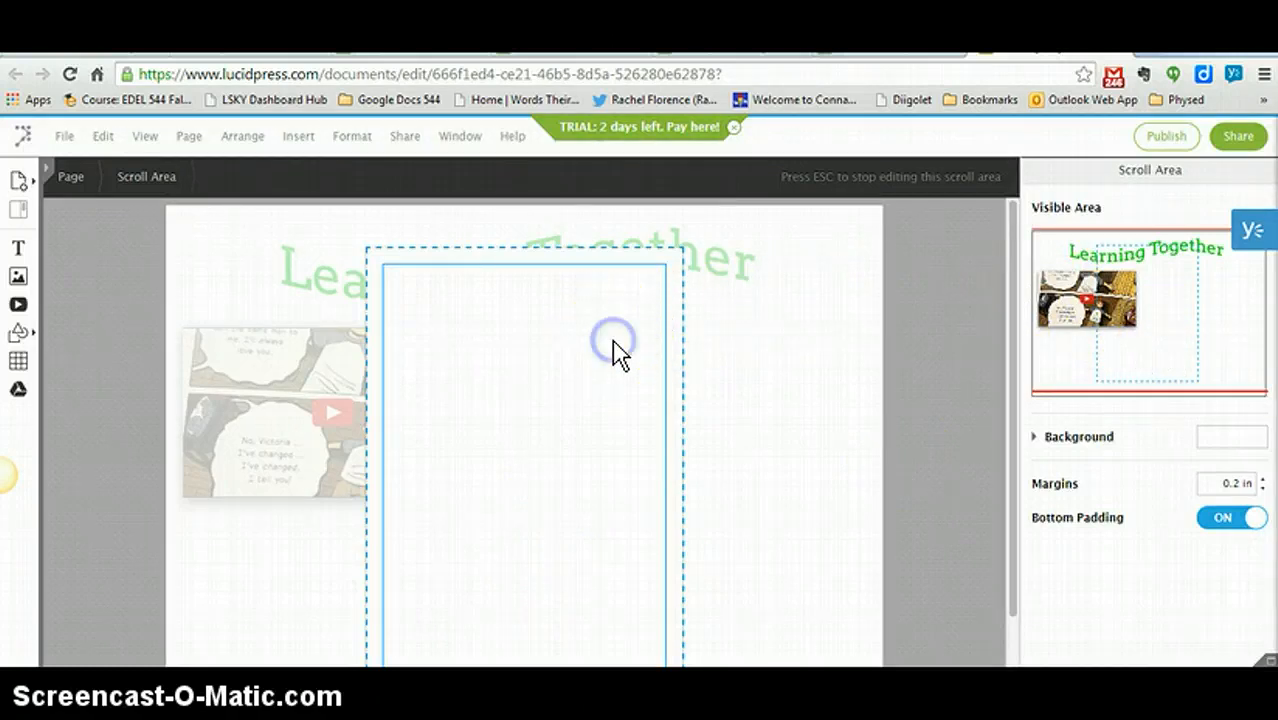
Step: Insert a gallery into the scroll area with the woman's portrait, the eagle logo, the library desk photo and the old school building photo
left_click(18, 278)
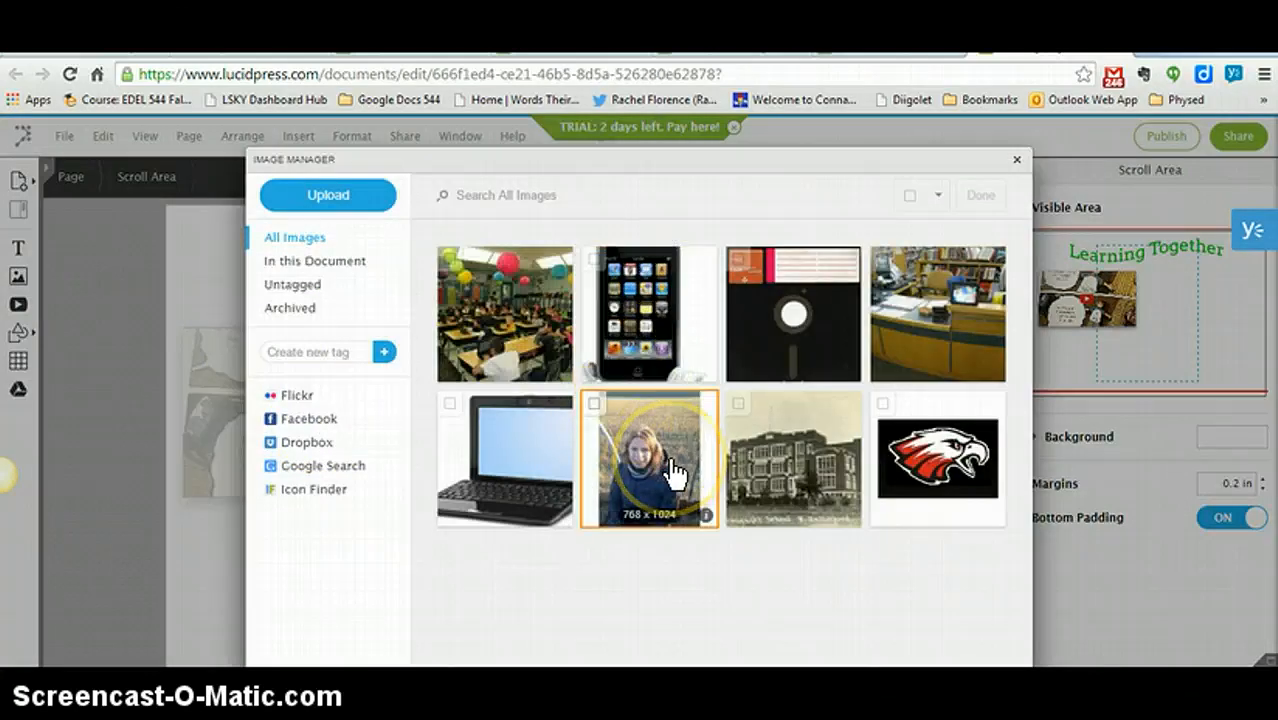
left_click(594, 404)
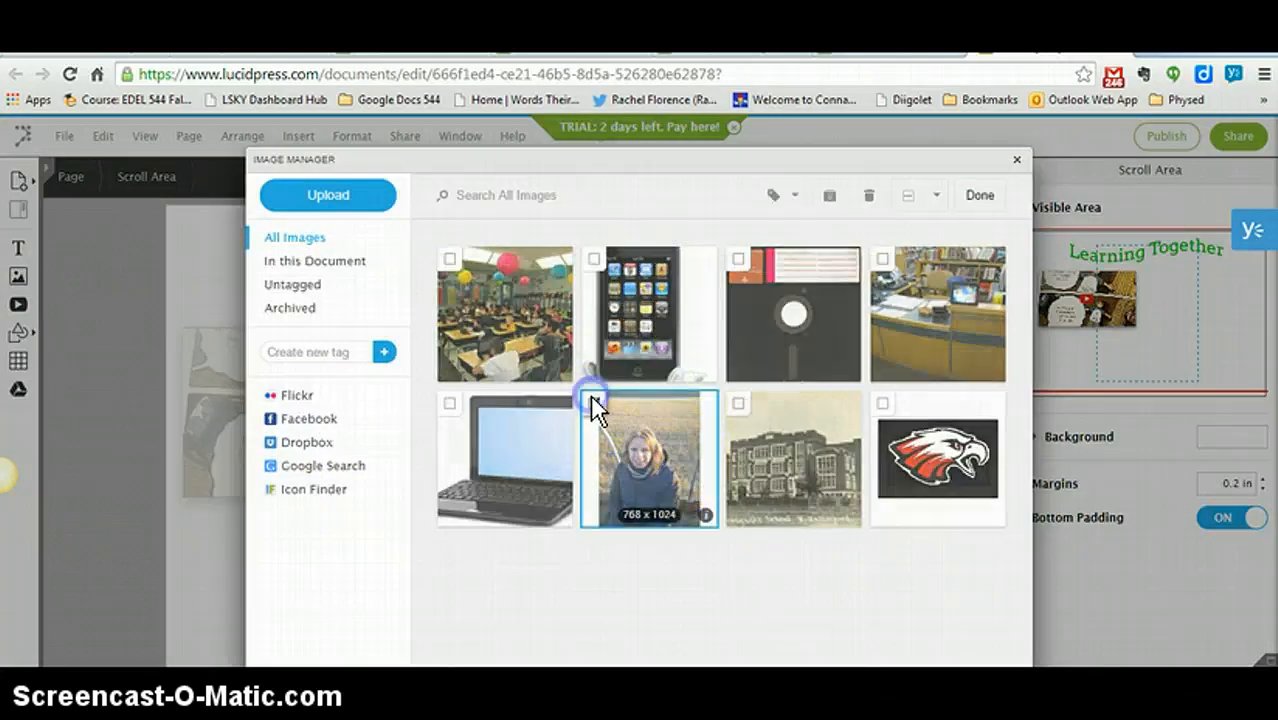
left_click(882, 403)
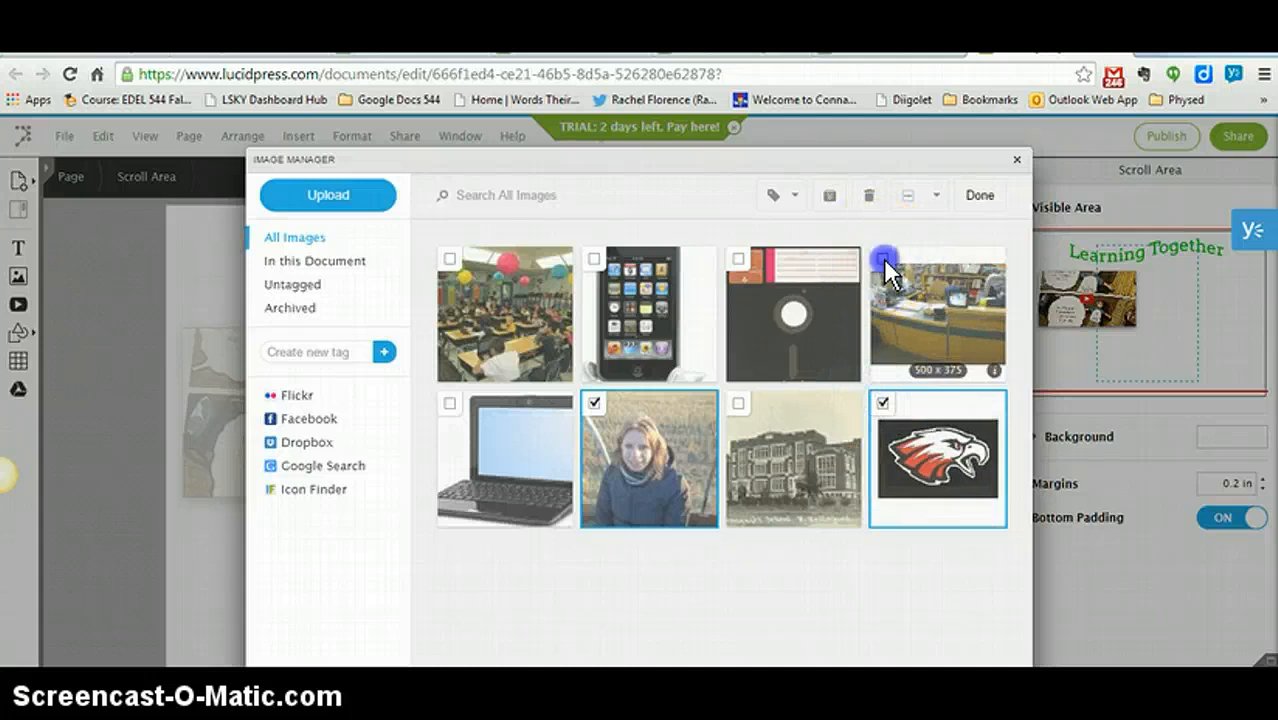
left_click(882, 258)
left_click(738, 403)
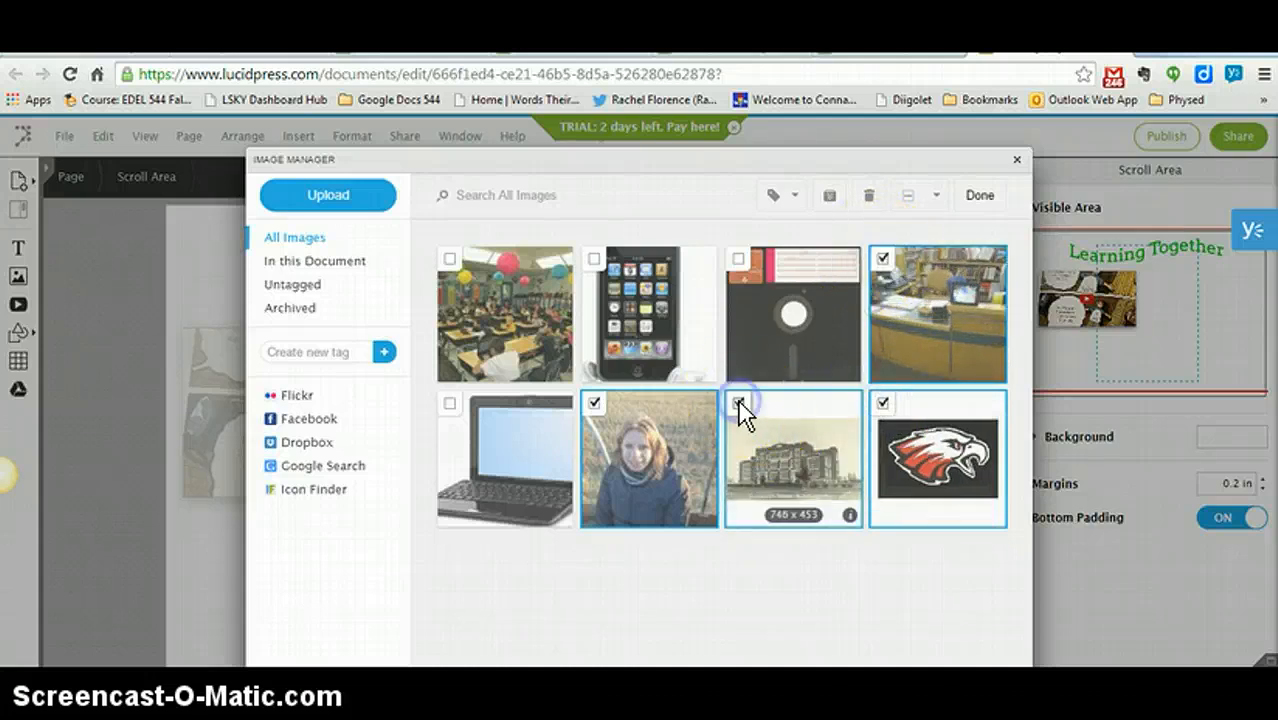
left_click(978, 200)
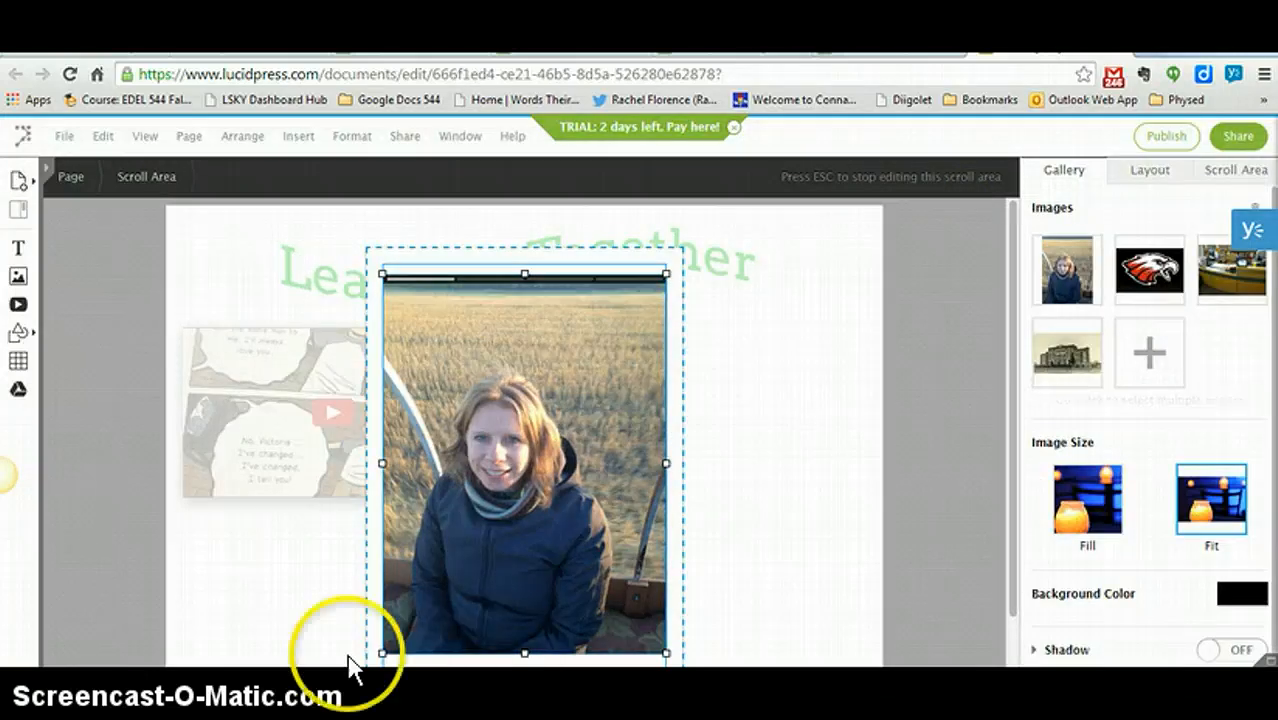
Step: Stop editing the scroll area and move it to the right half of the page, below the heading and beside the video
left_click(812, 521)
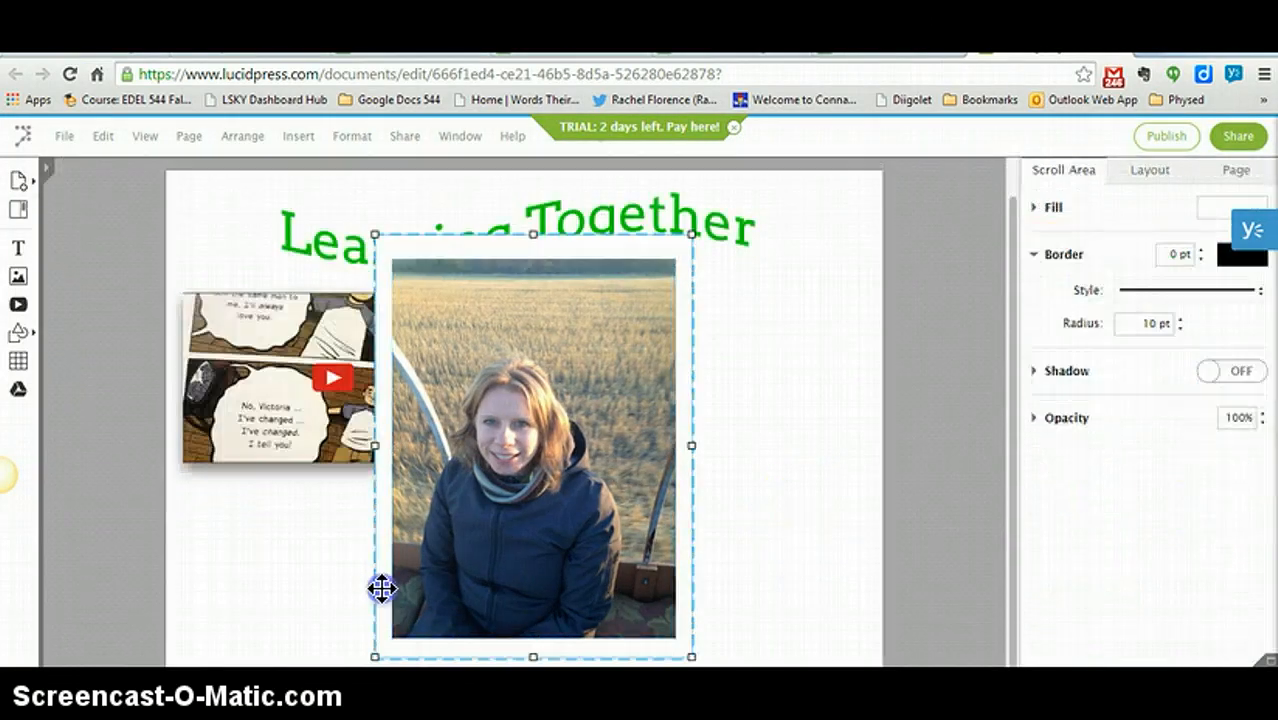
left_click_drag(380, 588, 542, 622)
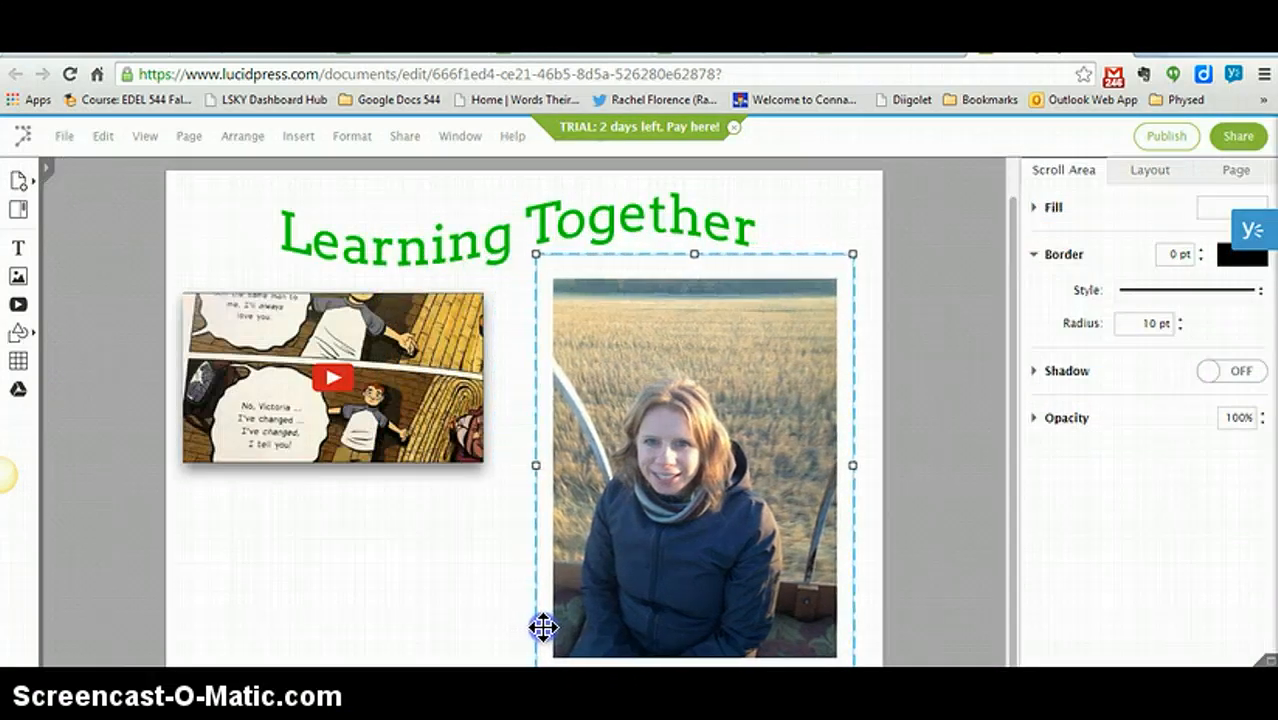